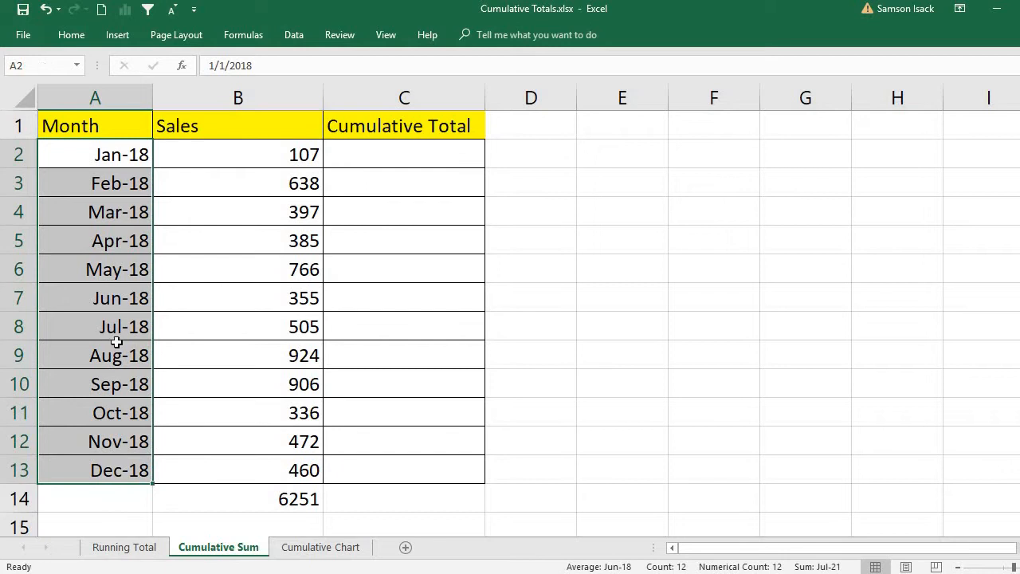
Step: Enter the formula =B2 in cell C2 as the January cumulative total
left_click_drag(252, 166, 283, 472)
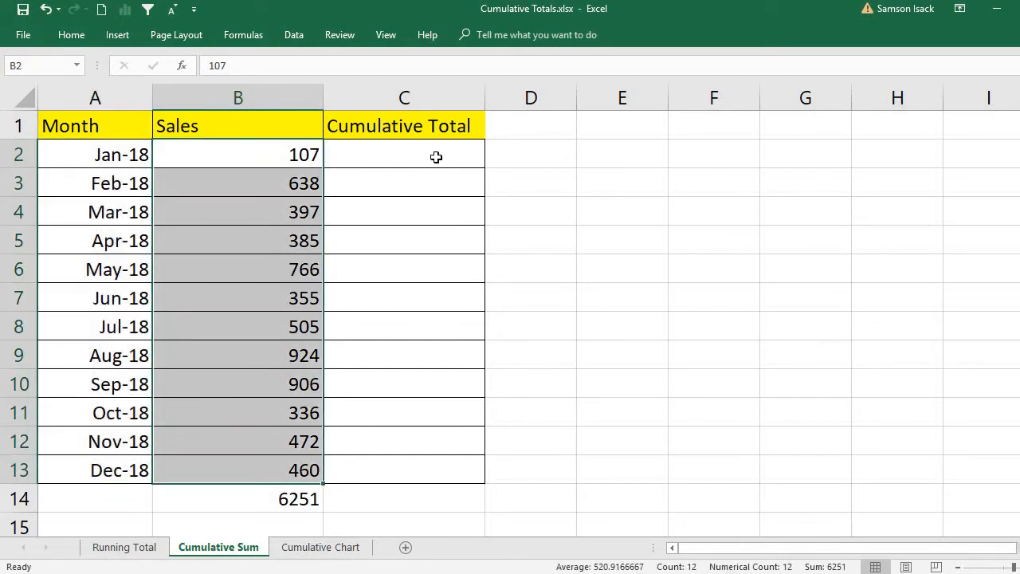
left_click(436, 157)
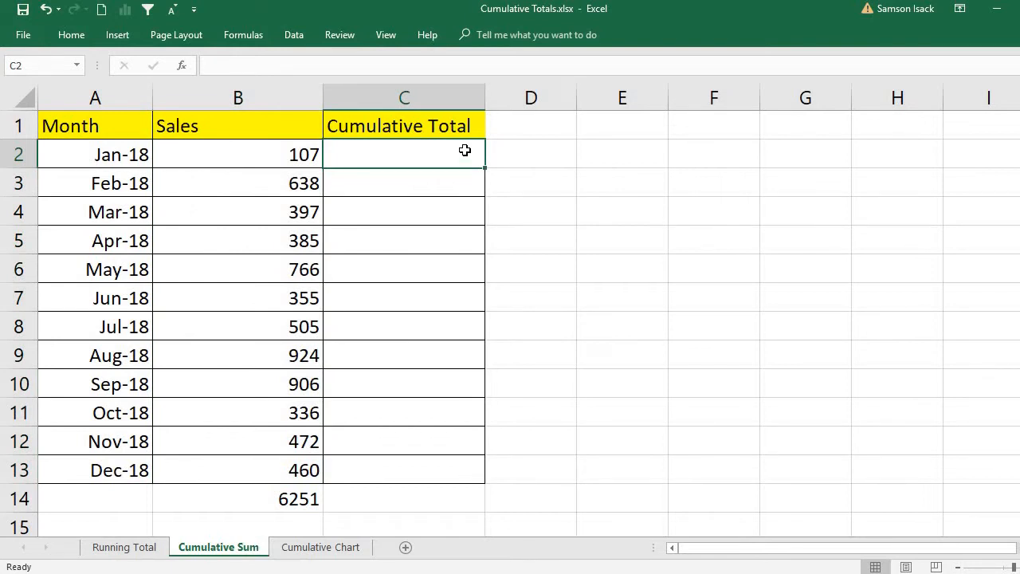
type("=")
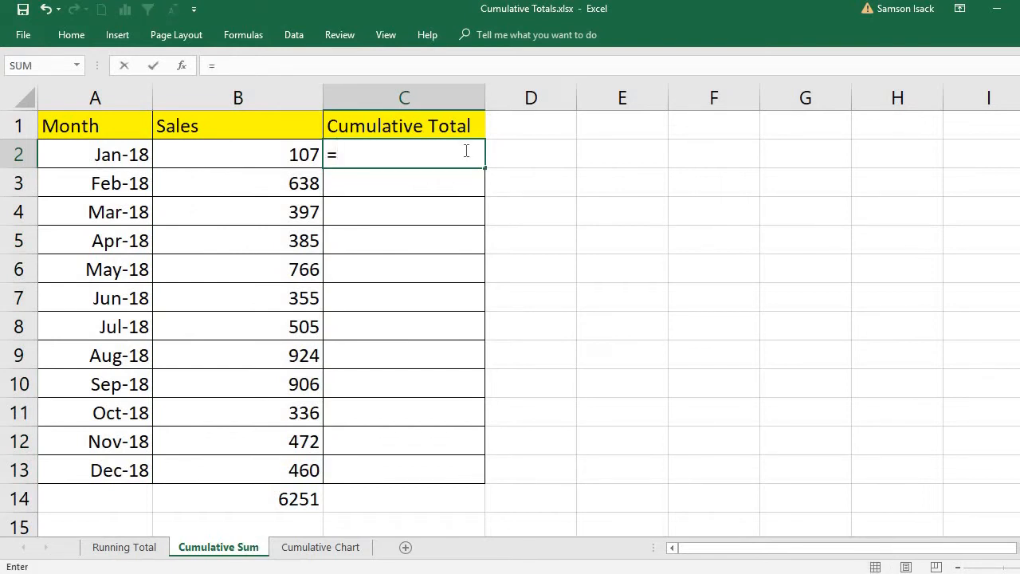
left_click(298, 150)
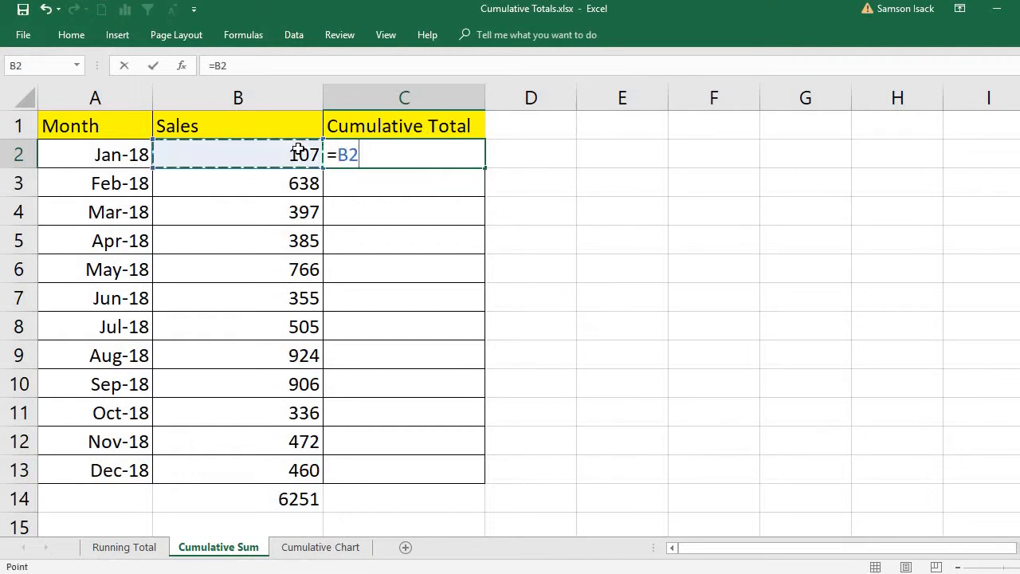
key("Return")
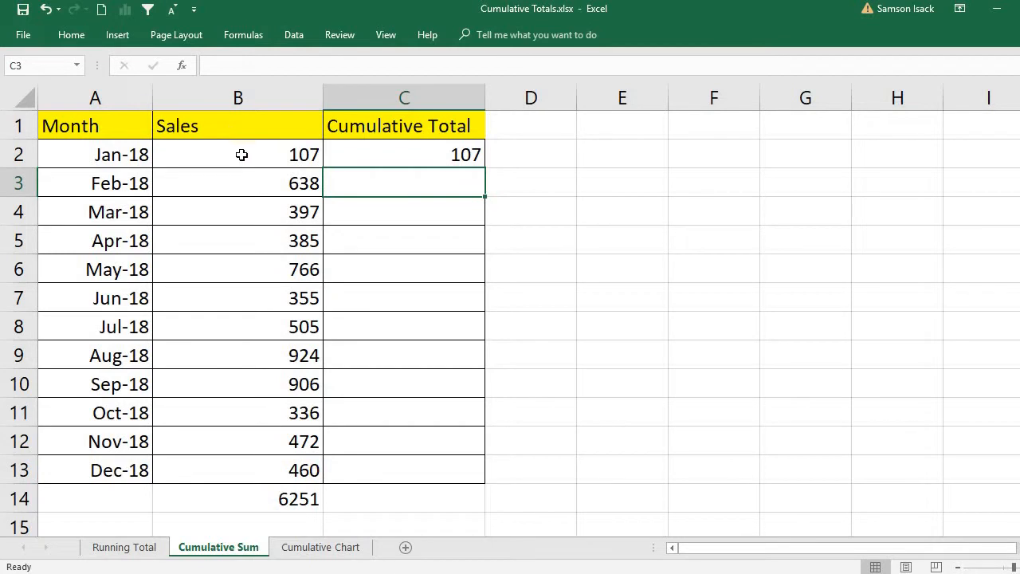
Step: Check the sum of sales cells B2:B3 and enter 745 in C3 as the February cumulative total
left_click_drag(239, 155, 244, 176)
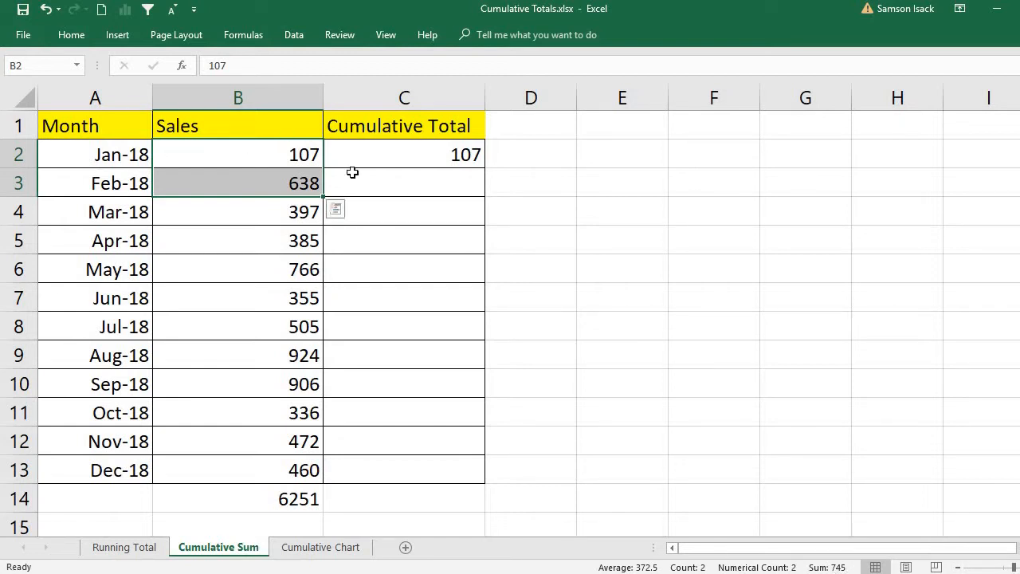
left_click(378, 183)
type("745")
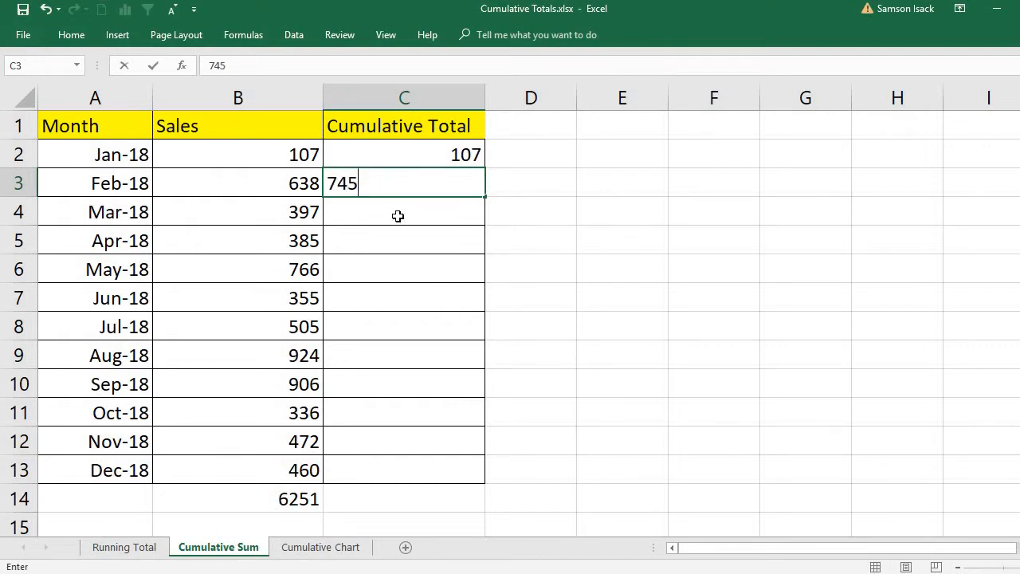
key("Return")
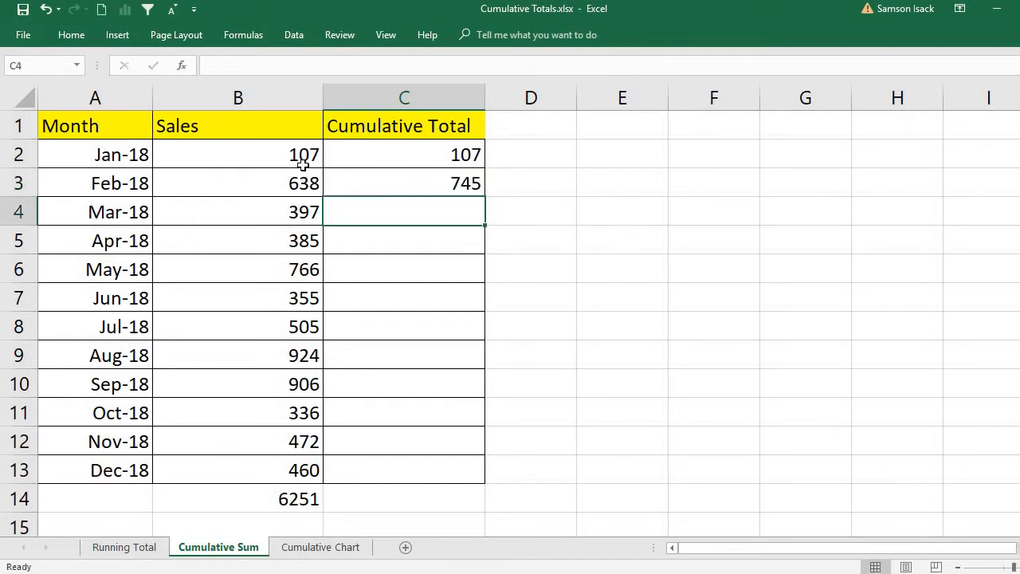
Step: Check the sum of sales cells B2:B4 and enter 1142 in C4 as the March cumulative total
left_click_drag(303, 158, 306, 217)
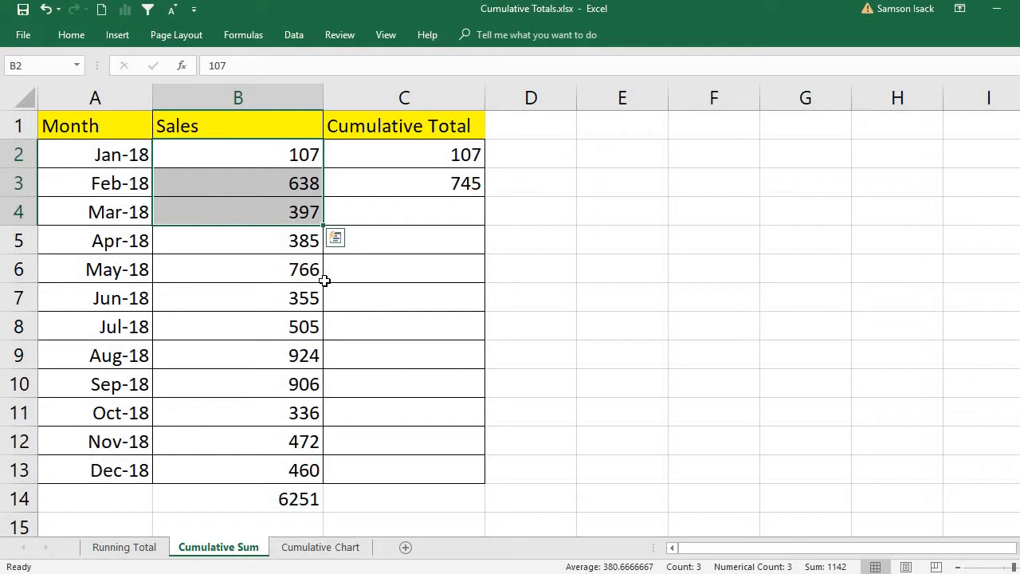
left_click(396, 207)
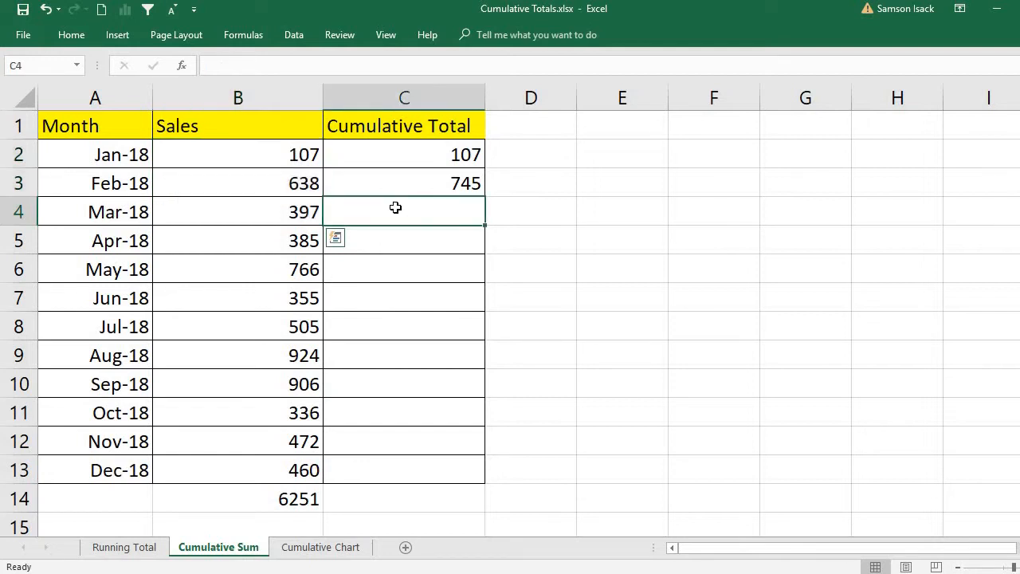
left_click_drag(317, 151, 310, 208)
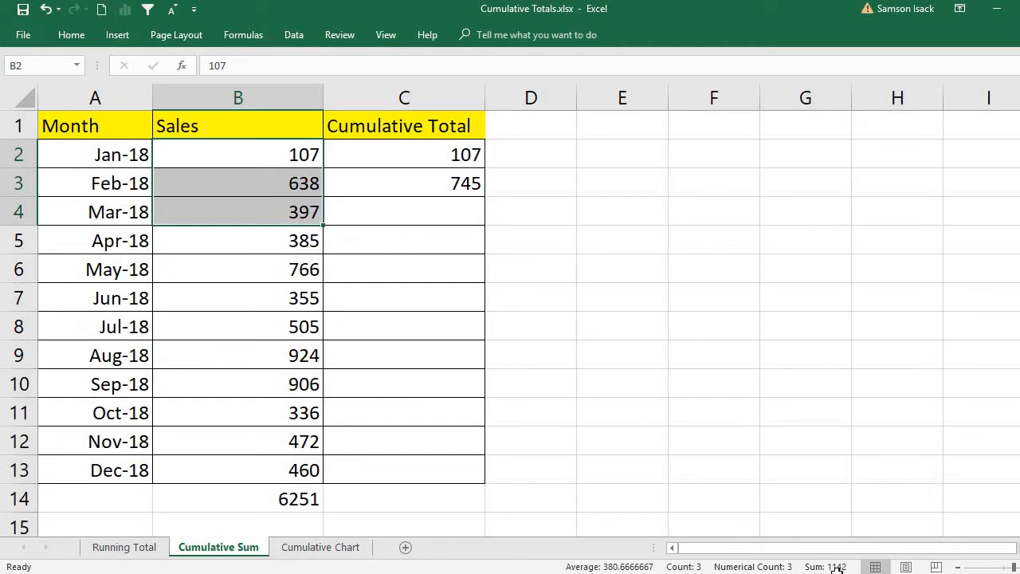
left_click(404, 215)
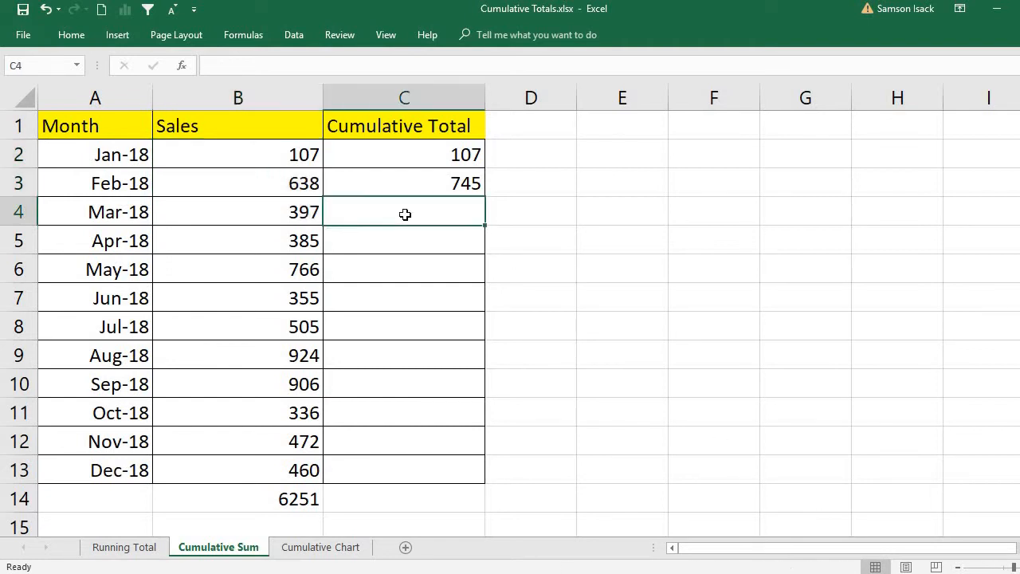
type("1142")
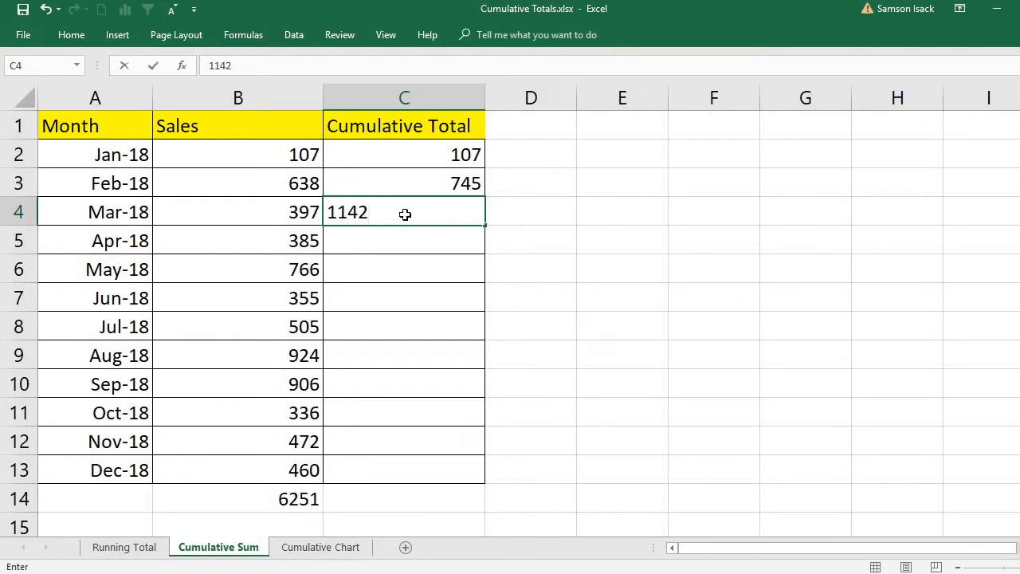
key("Return")
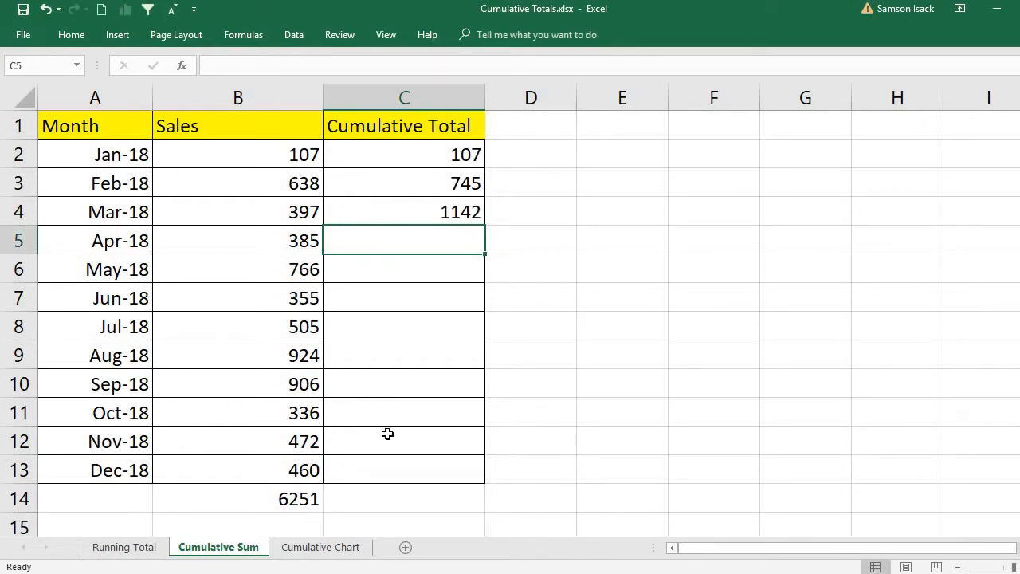
Step: Enter 6251 in cell C13 as the December cumulative total
left_click(372, 464)
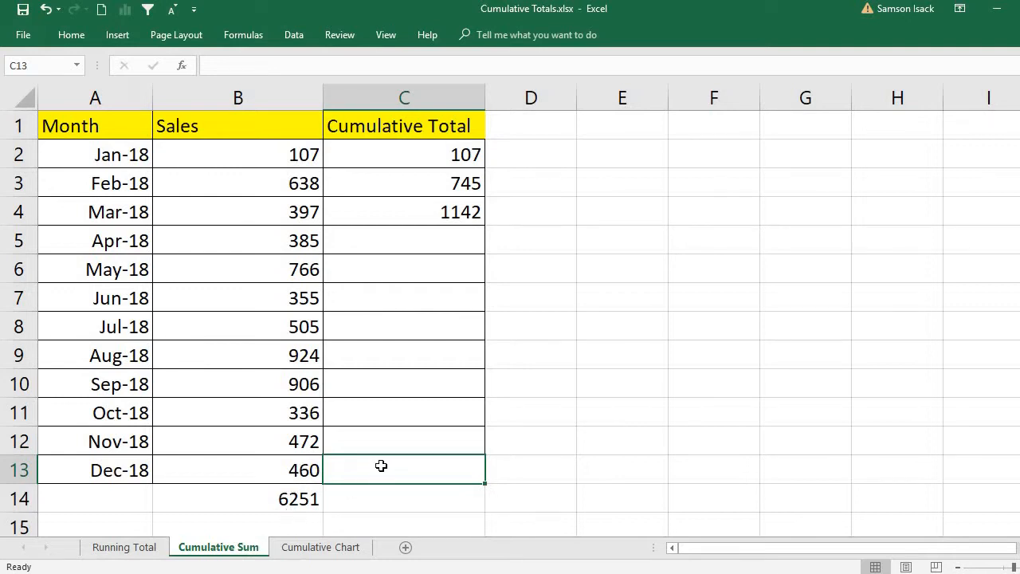
type("6251")
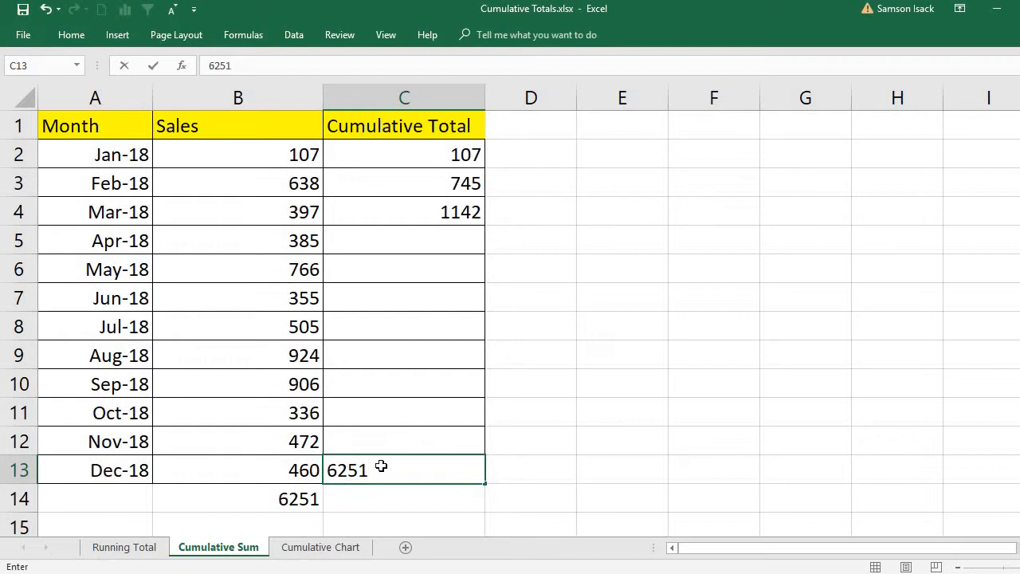
key("Return")
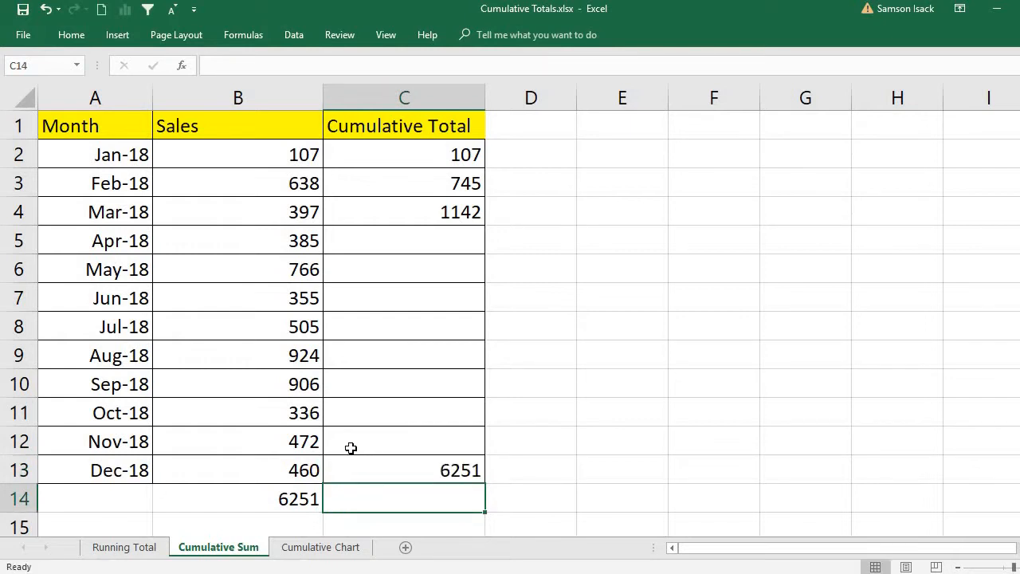
Step: Compare the first three months' sales with their cumulative totals, and clear the contents of C2:C13
left_click(299, 468)
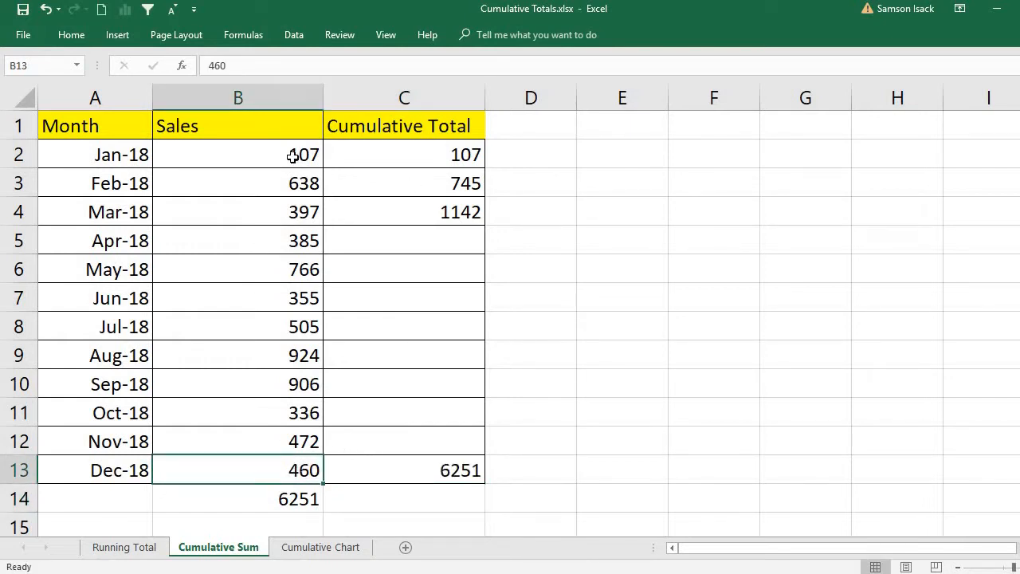
left_click_drag(292, 157, 303, 195)
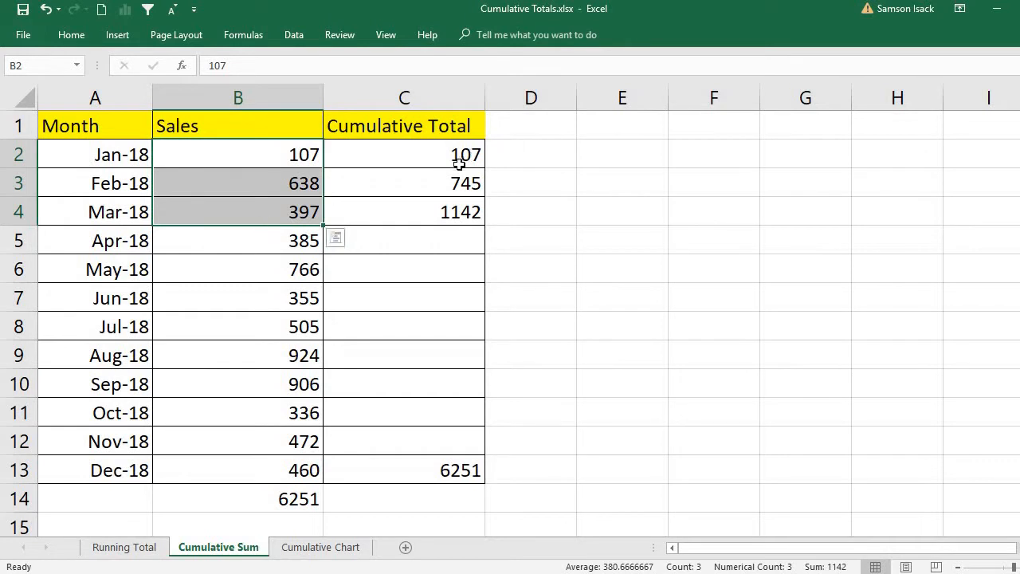
left_click_drag(460, 156, 476, 211)
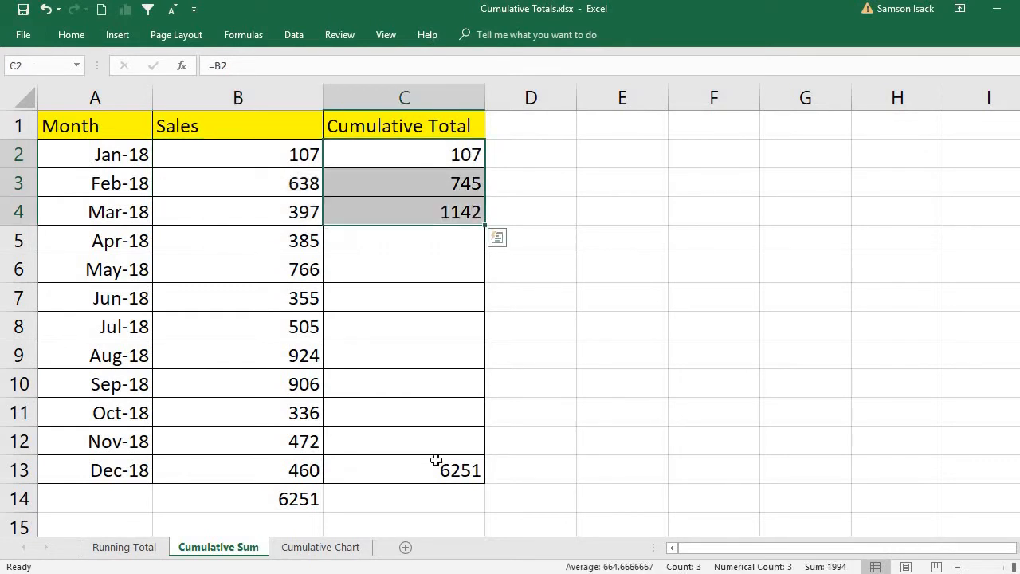
left_click_drag(439, 470, 447, 441)
left_click_drag(455, 306, 453, 160)
key("Delete")
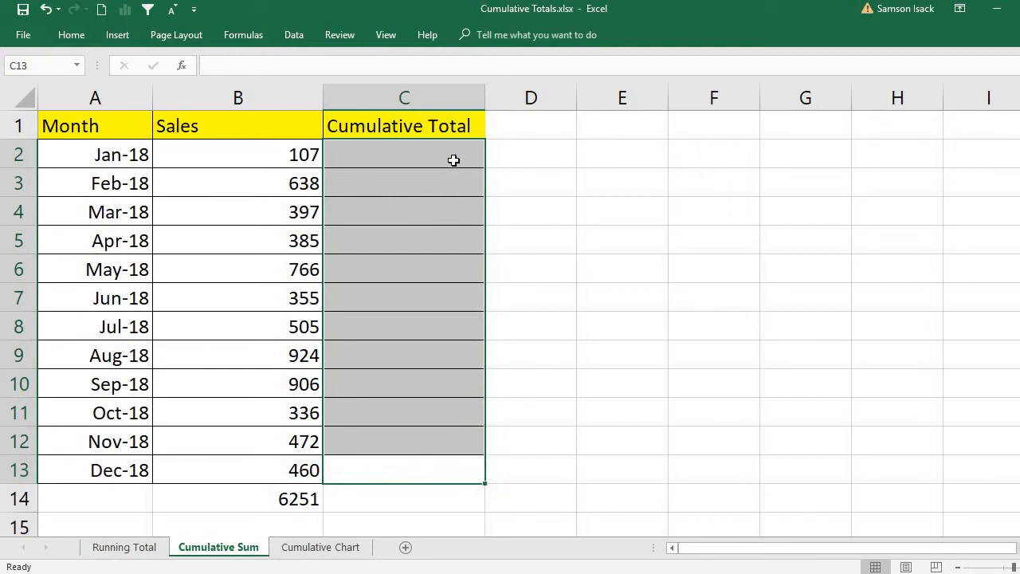
Step: Start the cumulative total in cell C2 with the formula =B2, referencing January's sales
left_click(436, 157)
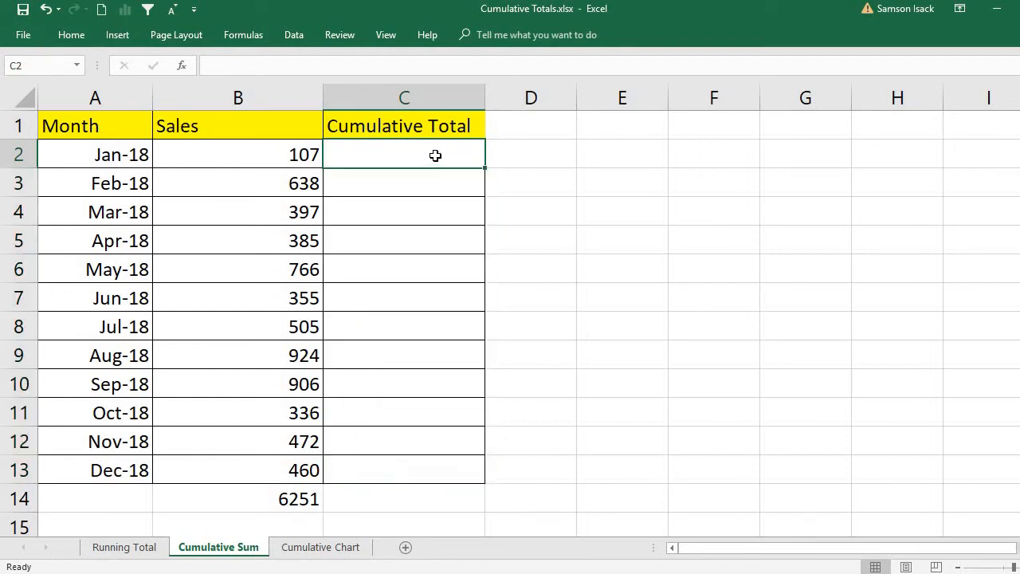
type("=")
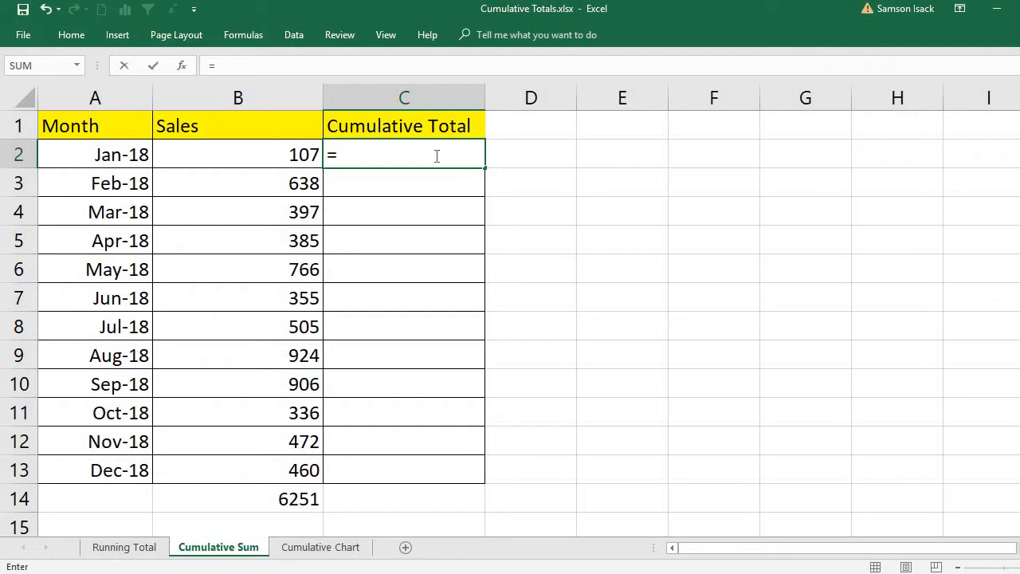
left_click(303, 154)
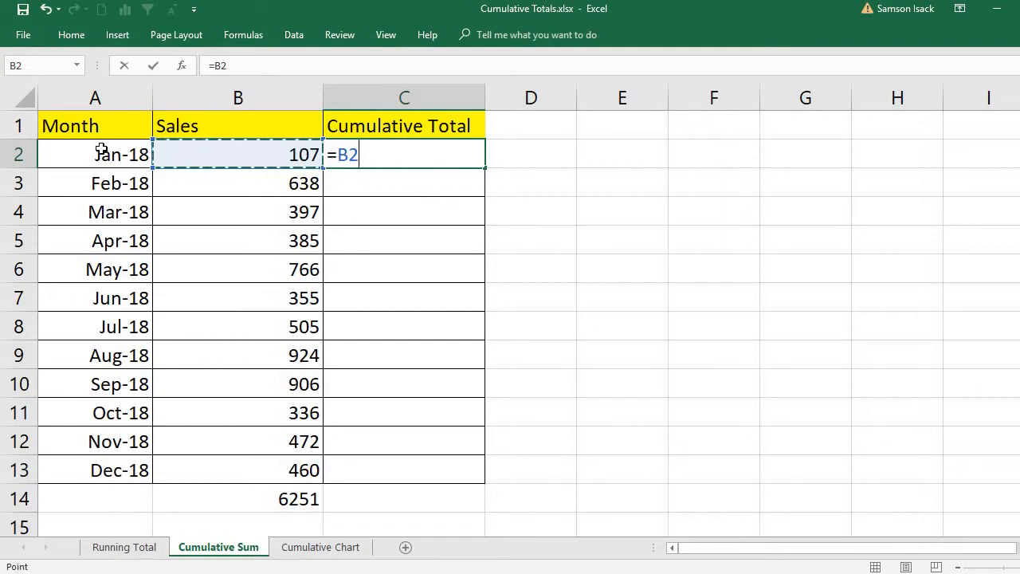
key("Return")
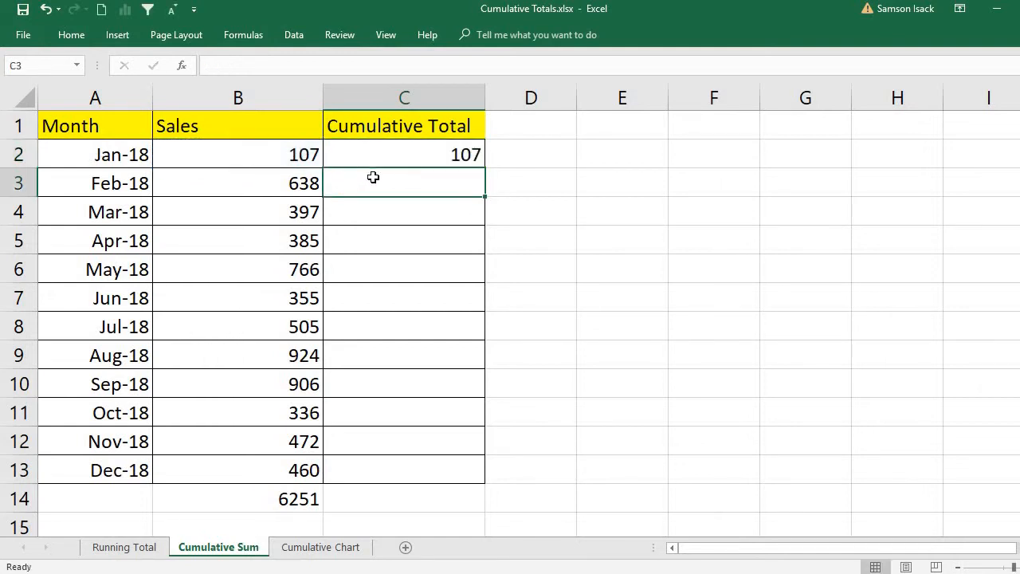
Step: Enter the formula =C2+B3 in cell C3 to add February's sales to the previous cumulative total
type("=")
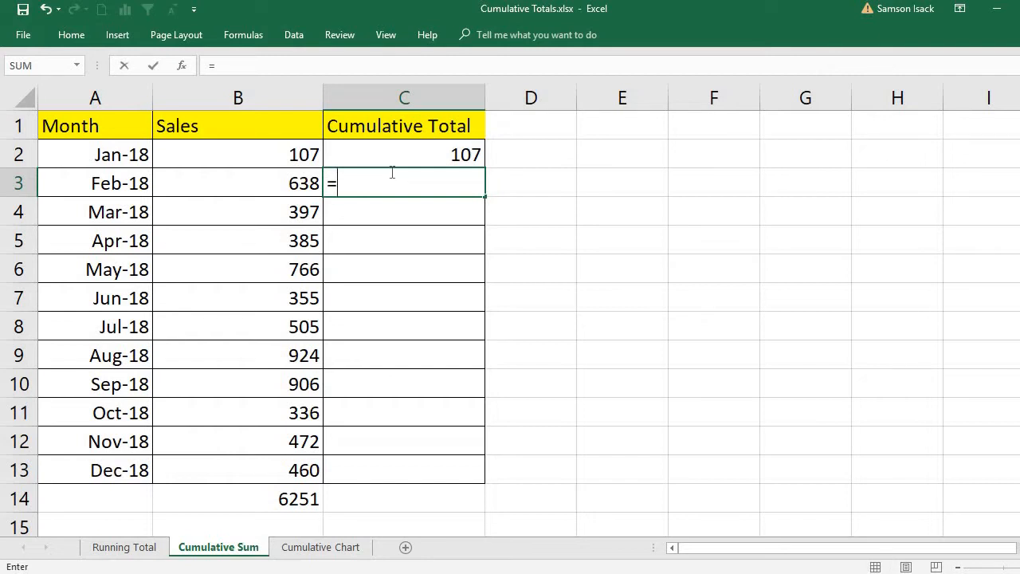
left_click(397, 157)
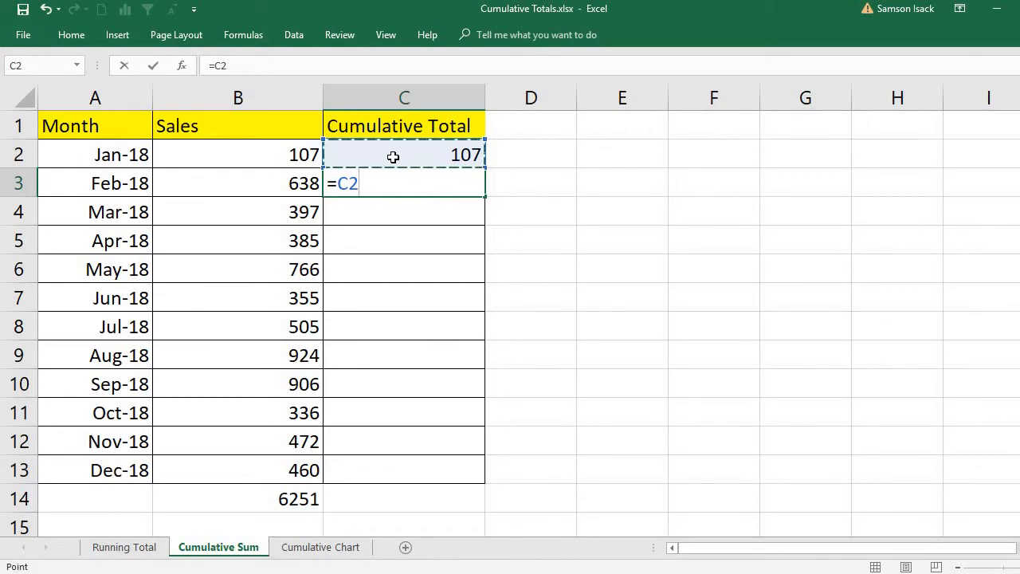
type("+")
left_click(279, 185)
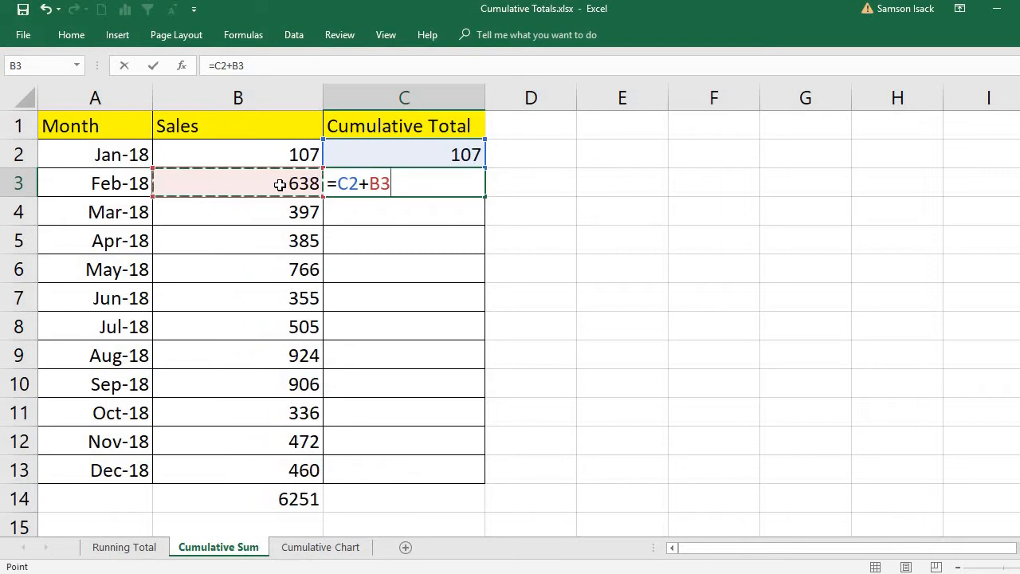
key("Return")
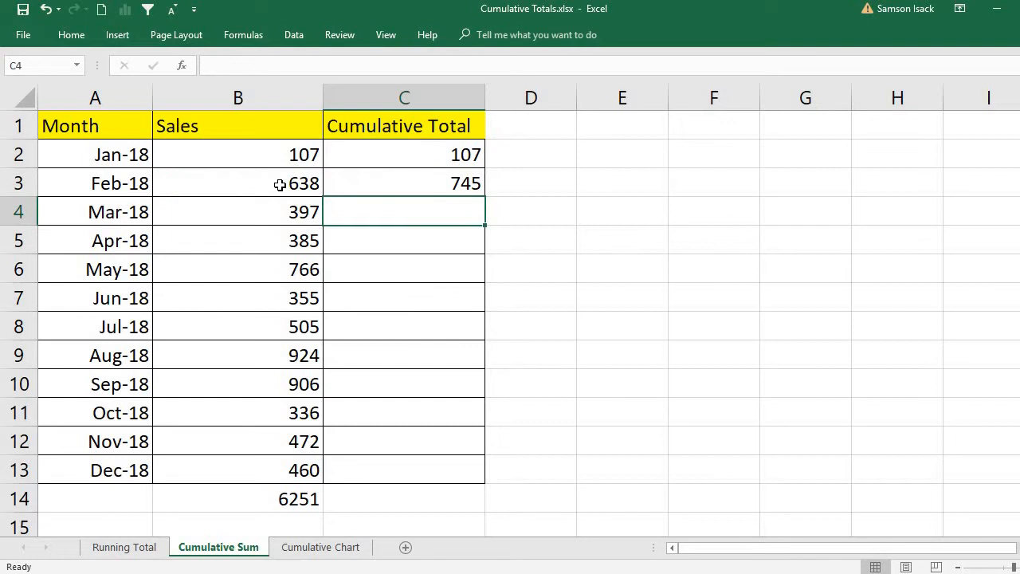
Step: Enter the formula =C3+B4 in cell C4 for March's cumulative total, and reopen it to review its cell references
type("=")
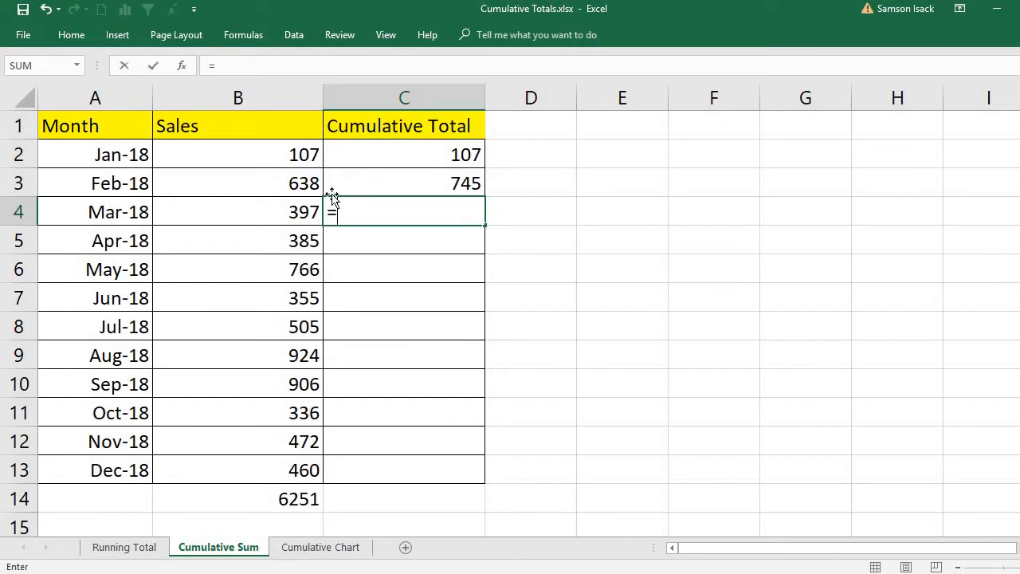
left_click(389, 183)
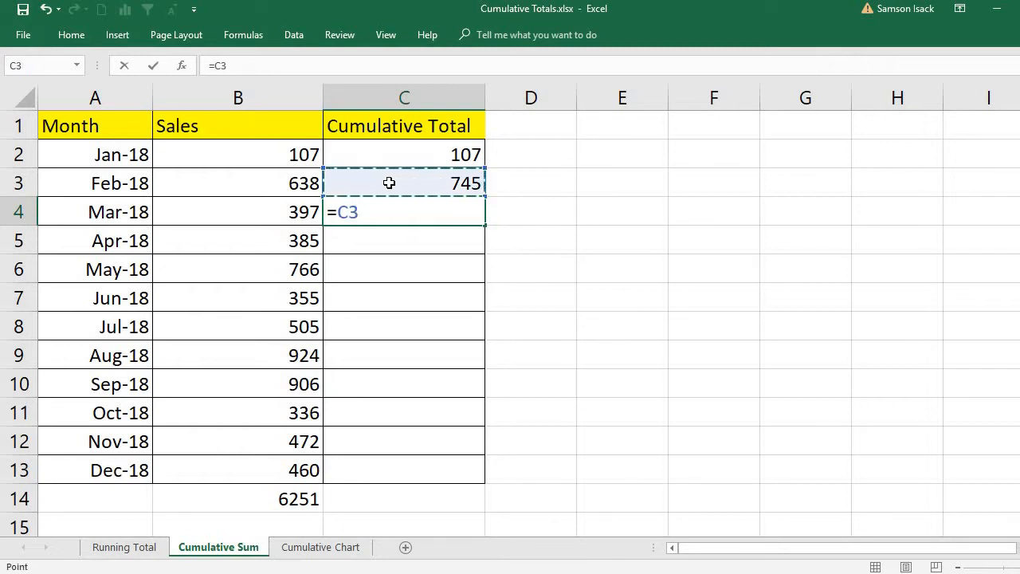
type("+")
left_click(288, 207)
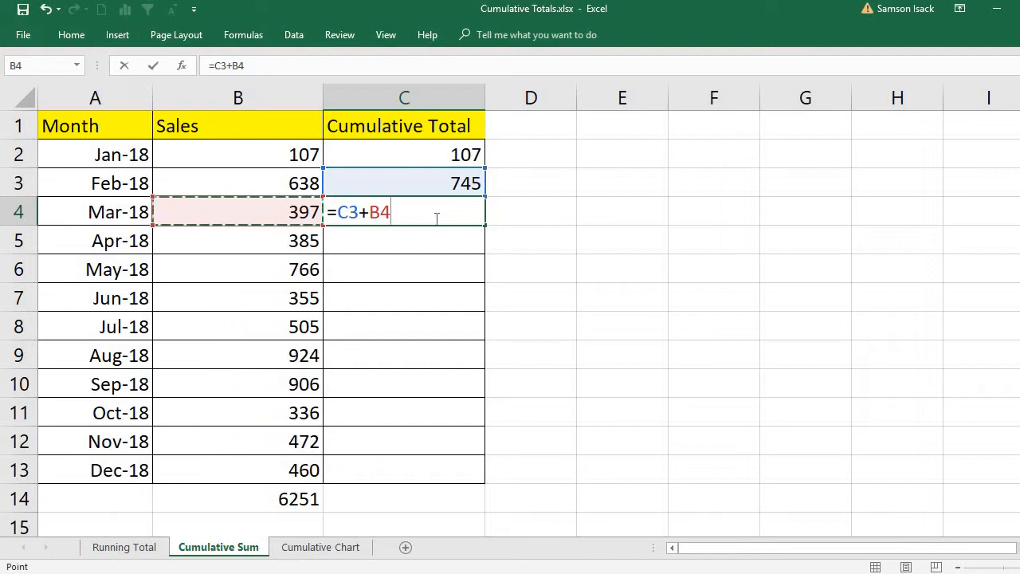
key("Return")
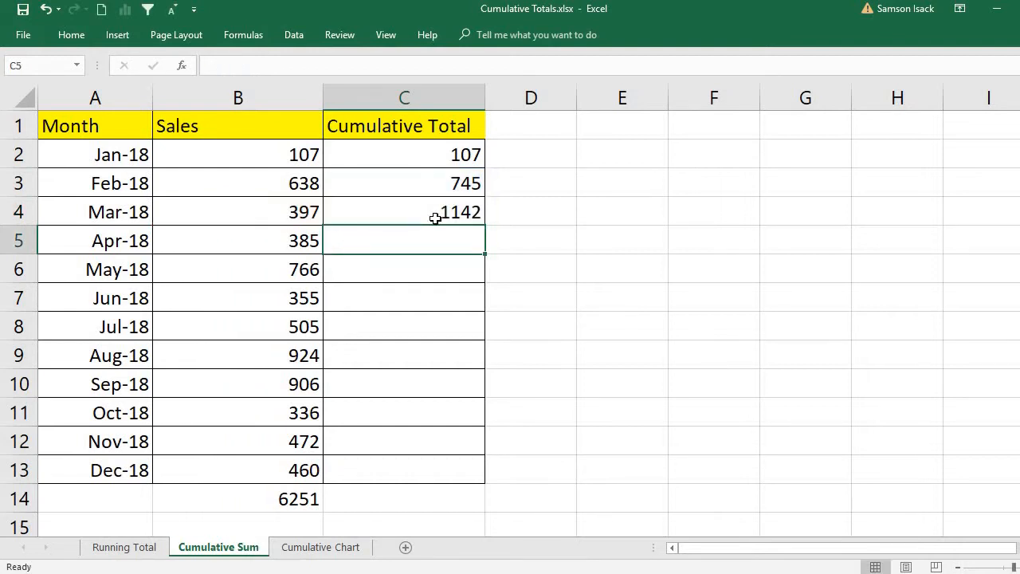
left_click(437, 209)
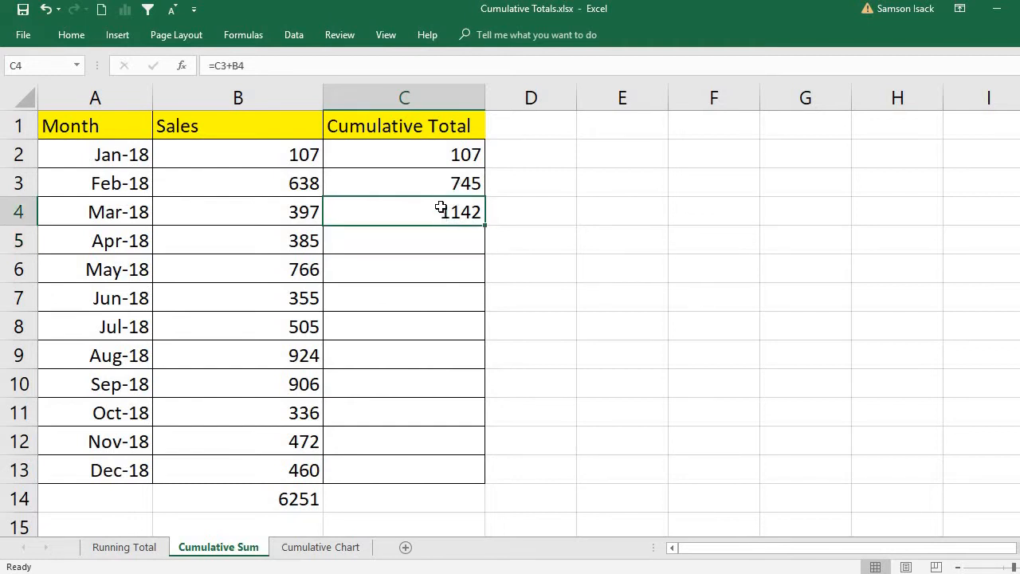
double_click(443, 208)
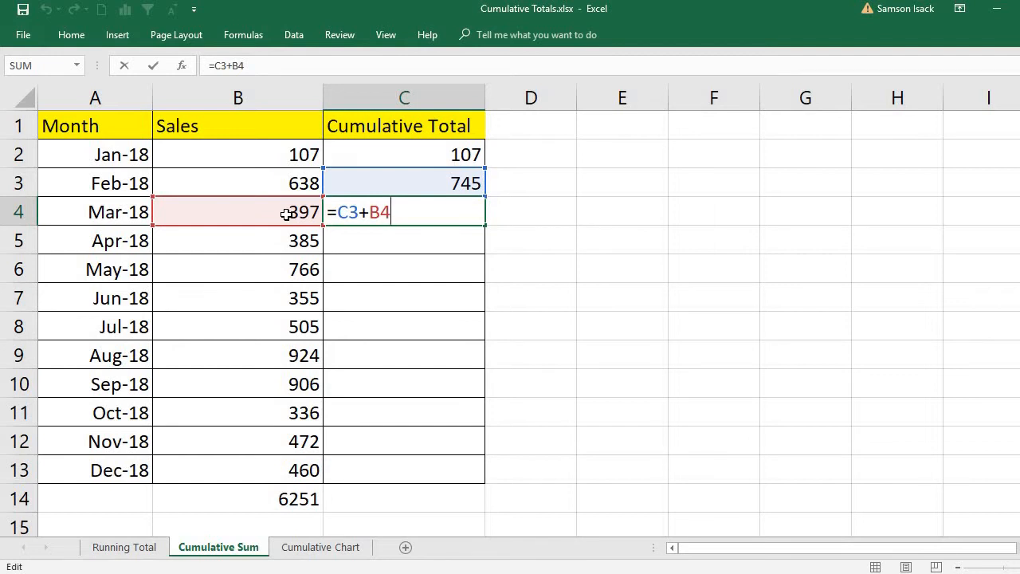
Step: Fill the cumulative total formula from C4 down to C13, and select C13 to check its formula
key("Return")
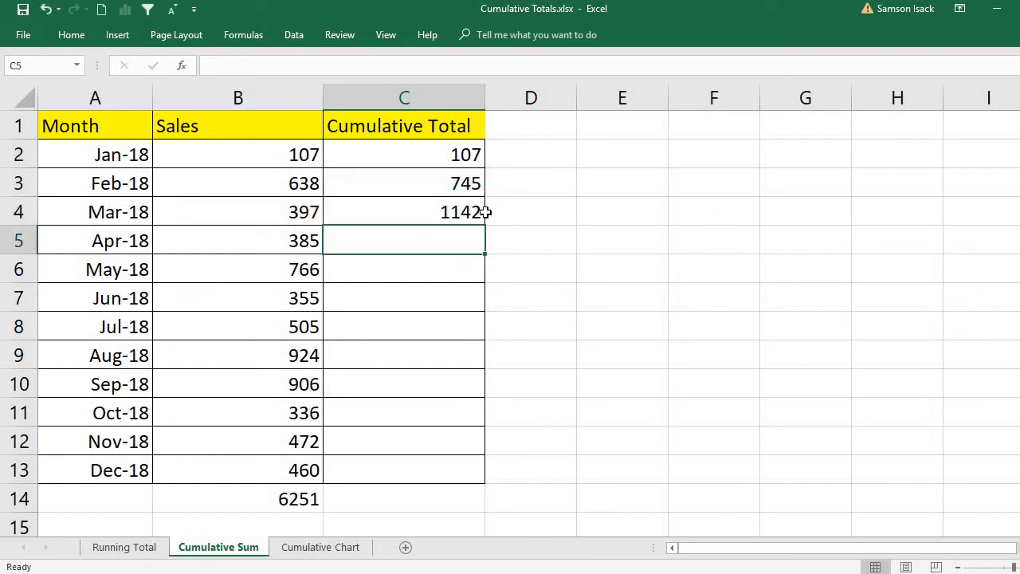
left_click(455, 212)
left_click_drag(485, 226, 485, 478)
left_click(394, 477)
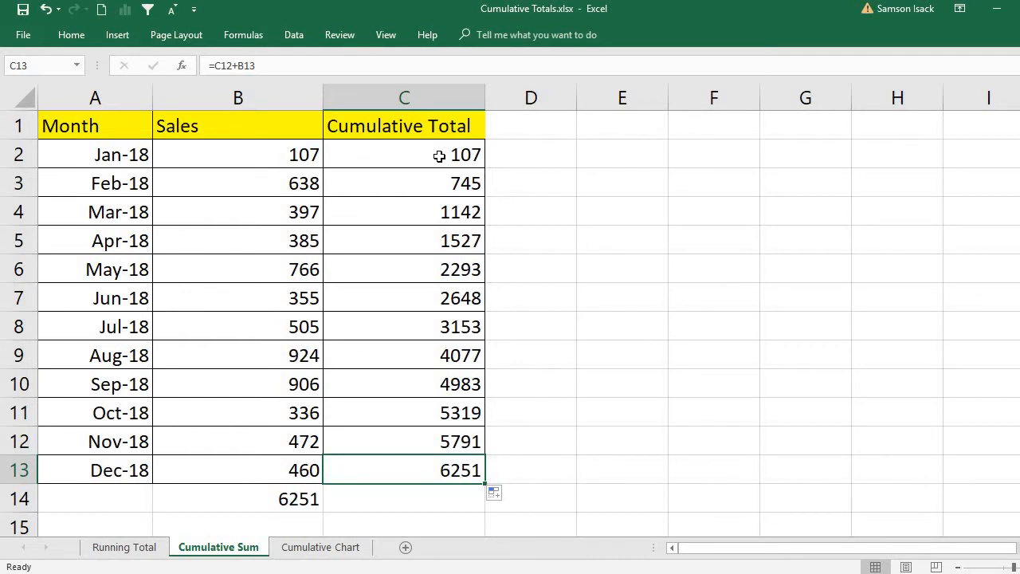
Step: Insert a new column before the Cumulative Total column and enter the header cum.tot in C1
left_click(550, 142)
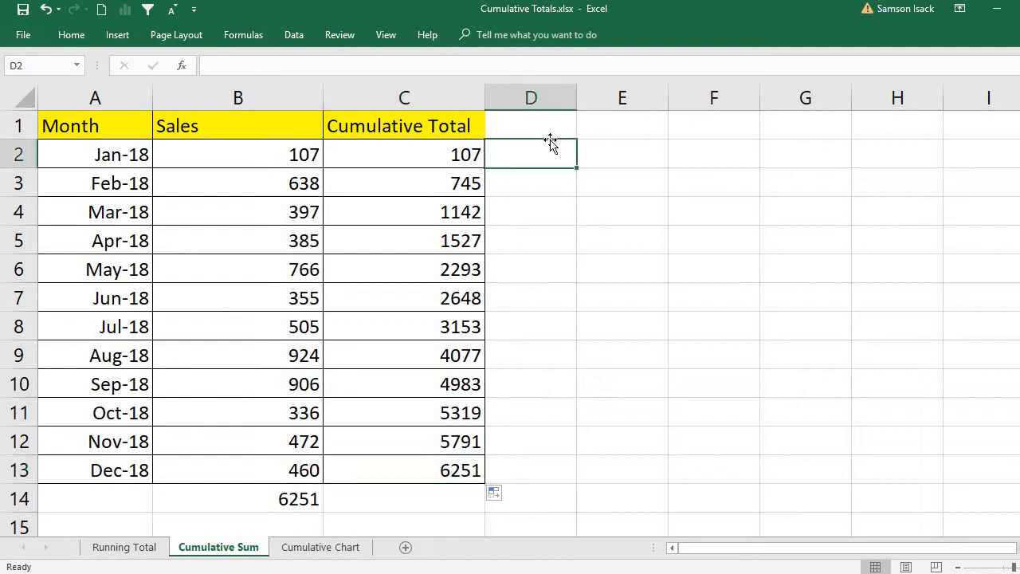
left_click(546, 122)
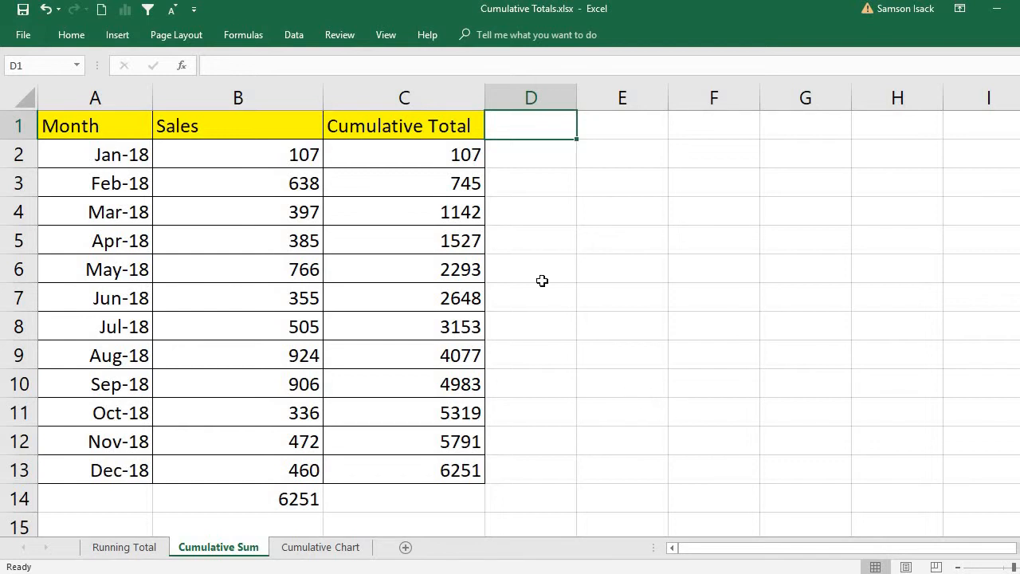
right_click(426, 86)
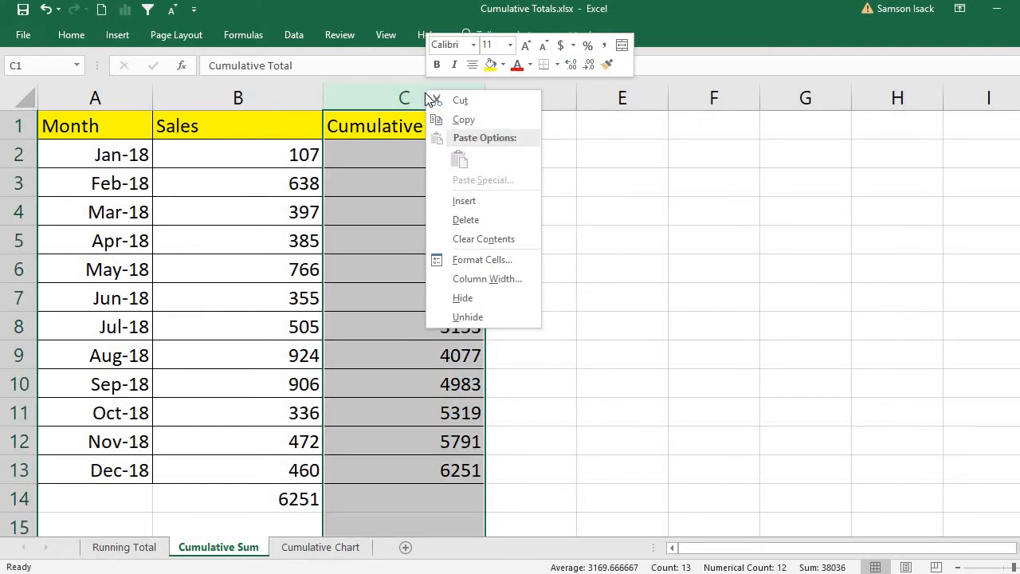
left_click(403, 130)
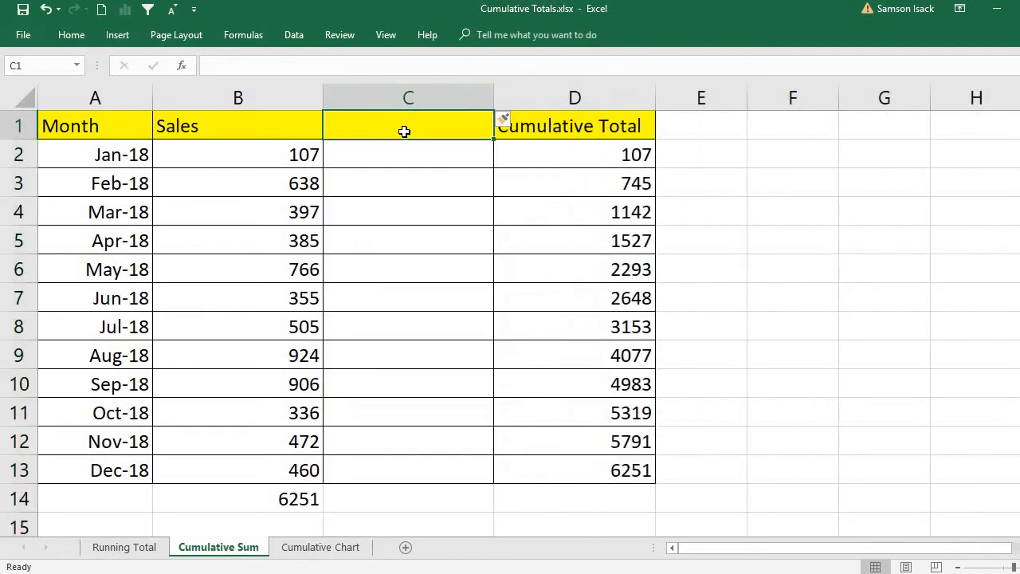
type("cum.tot")
key("Return")
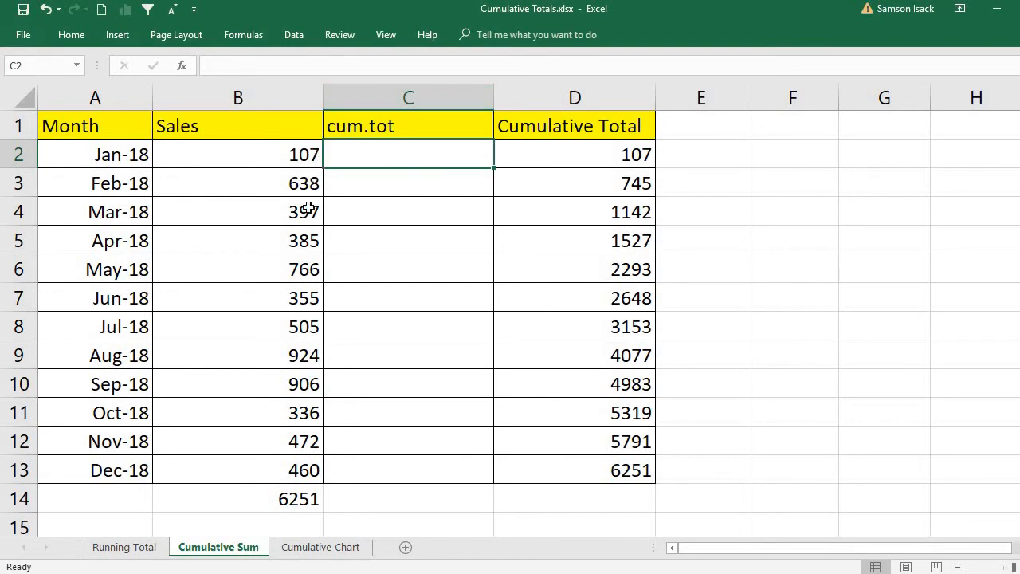
Step: Enter the formula =SUM(B2) in cell C2 for January's cumulative total
type("=")
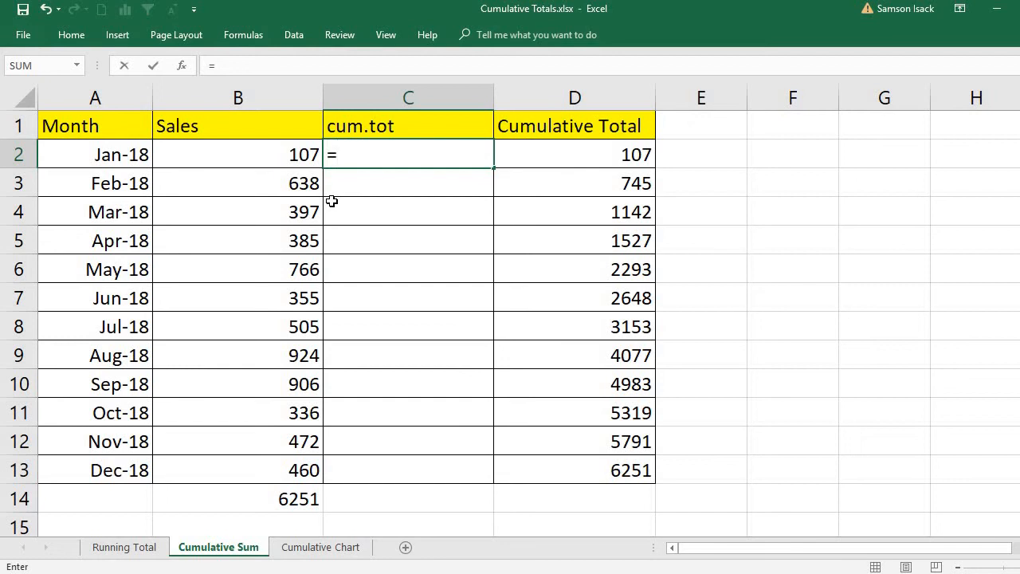
type("SUM")
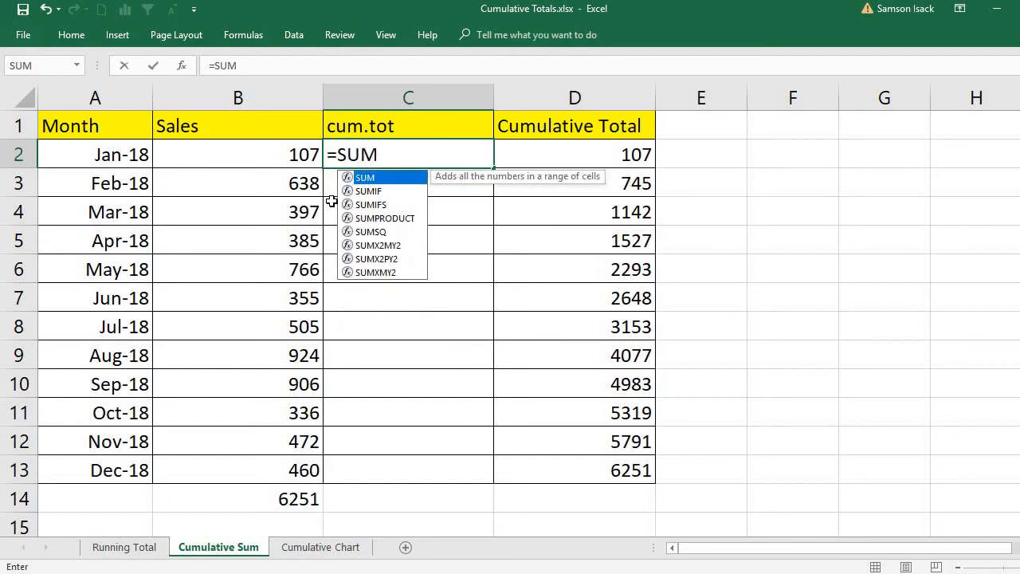
type("(")
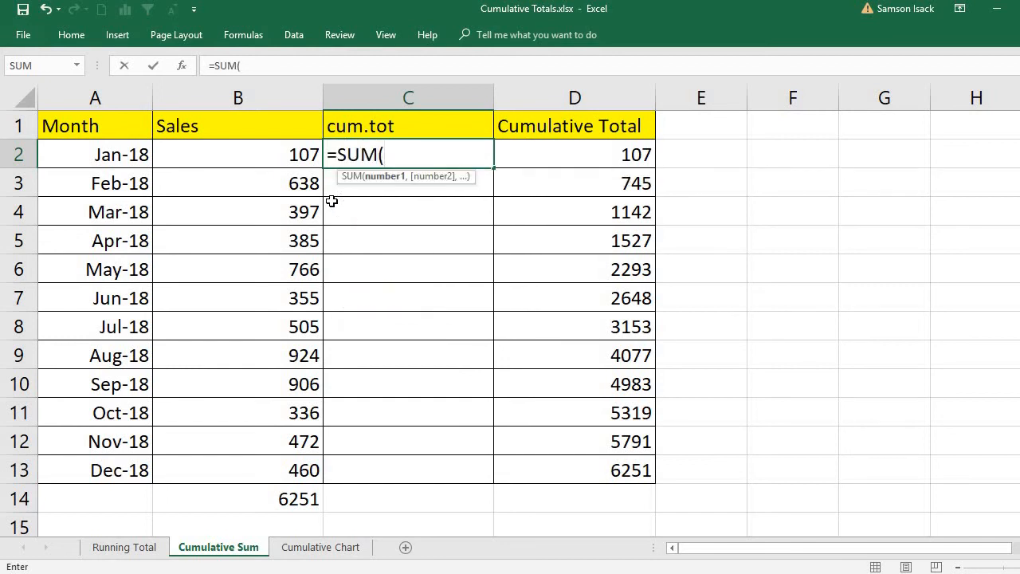
left_click(301, 155)
type(")")
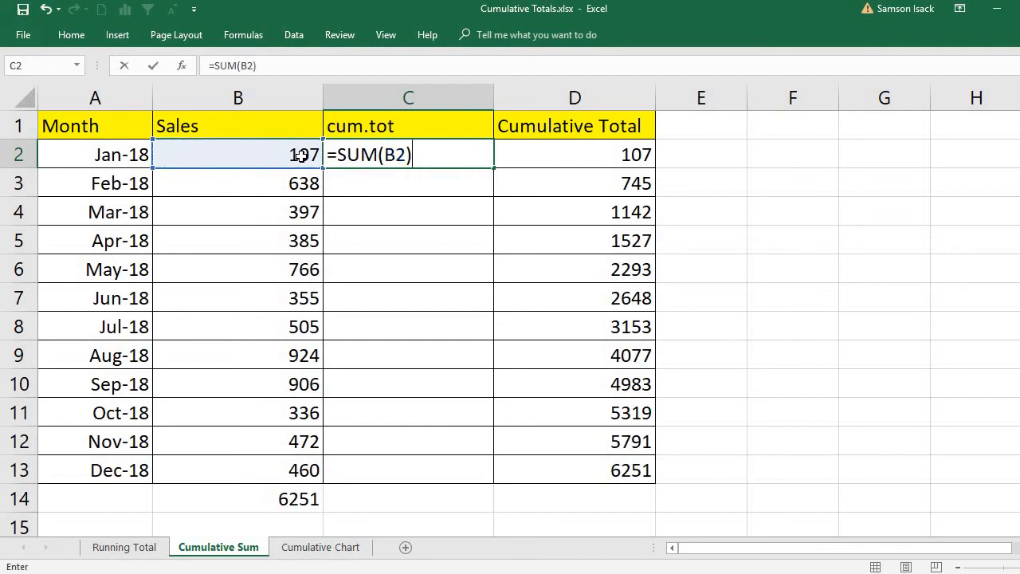
key("Return")
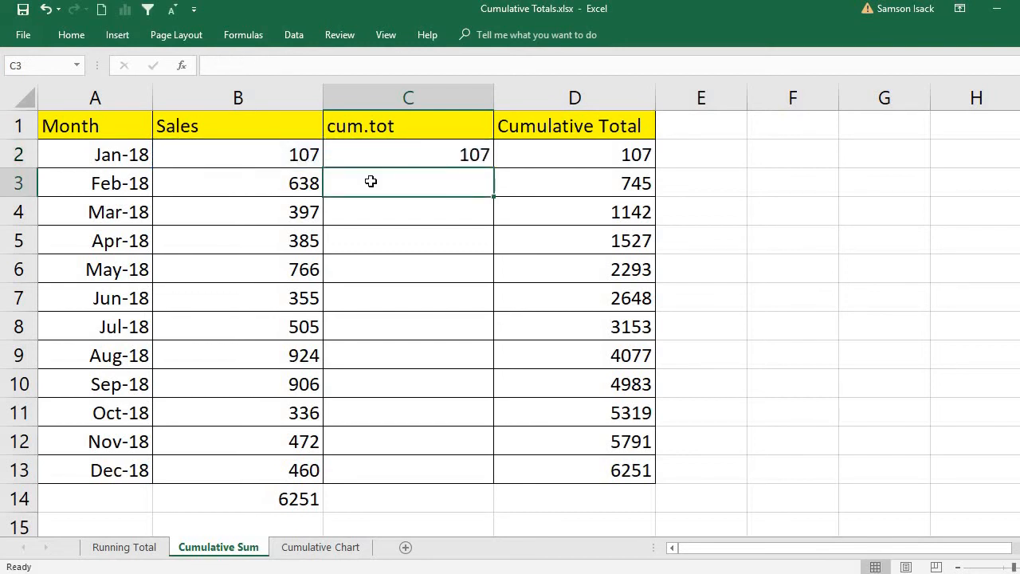
Step: Enter the formula =SUM(B2:B3) in cell C3 to total January and February sales
type("=S")
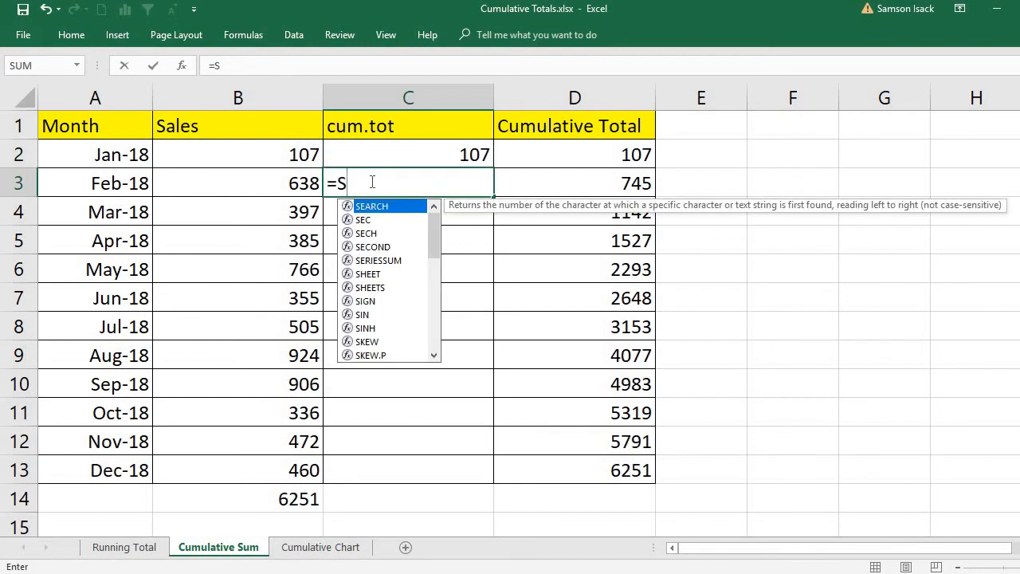
type("UM(")
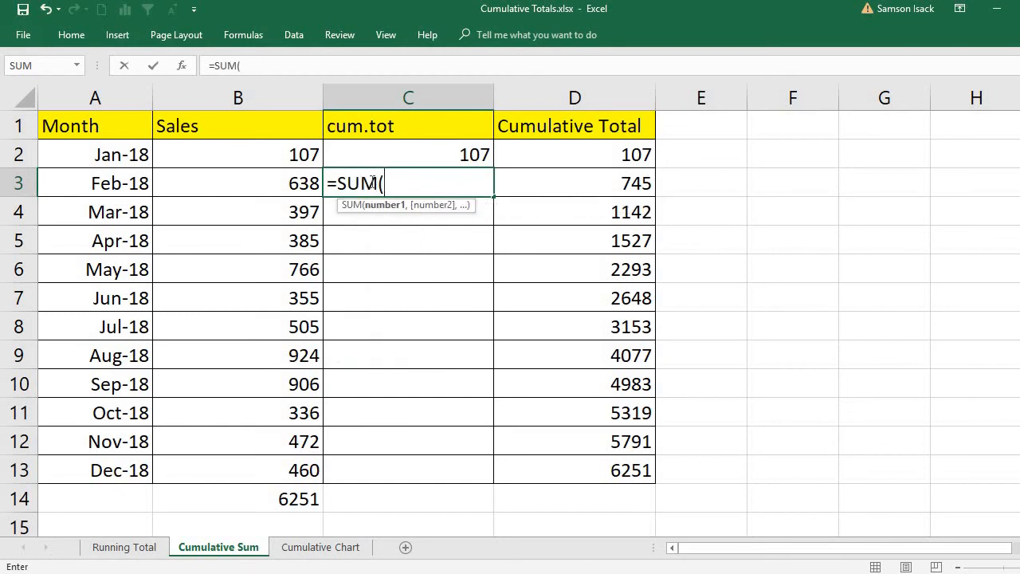
left_click_drag(271, 155, 285, 188)
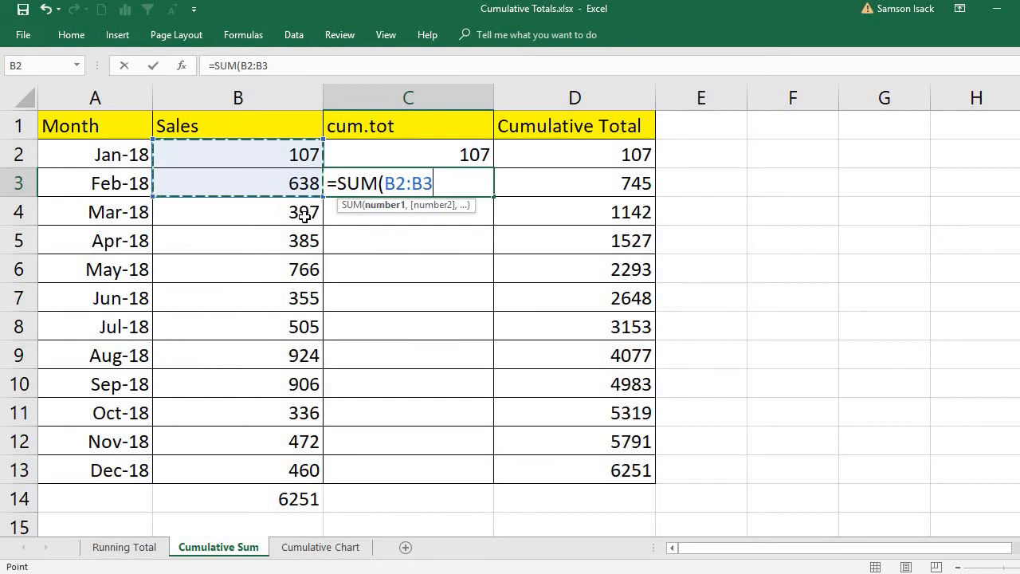
type(")")
key("Return")
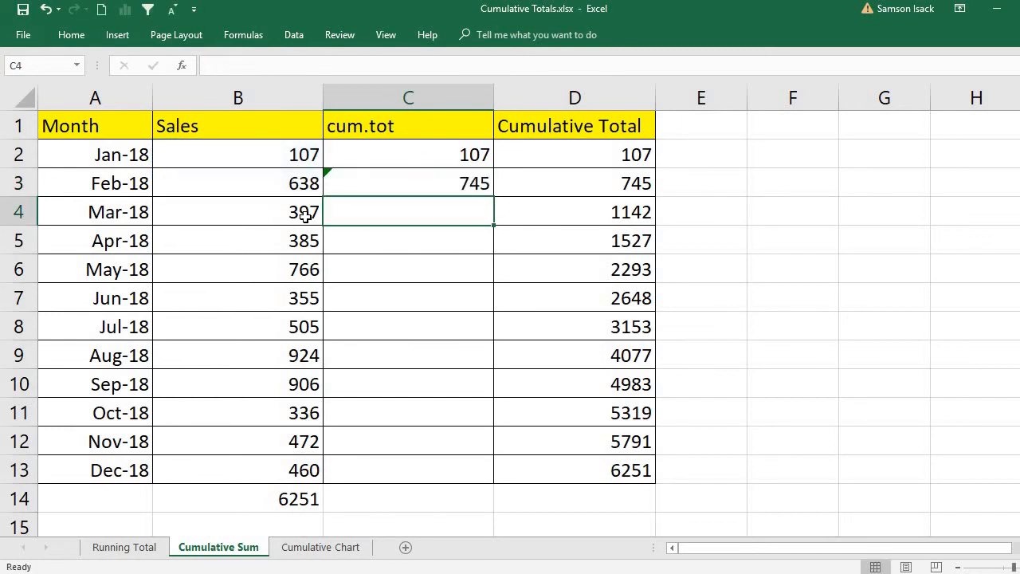
Step: Enter the formula =SUM(B2:B4) in cell C4 to total sales from January through March
type("=SUM(")
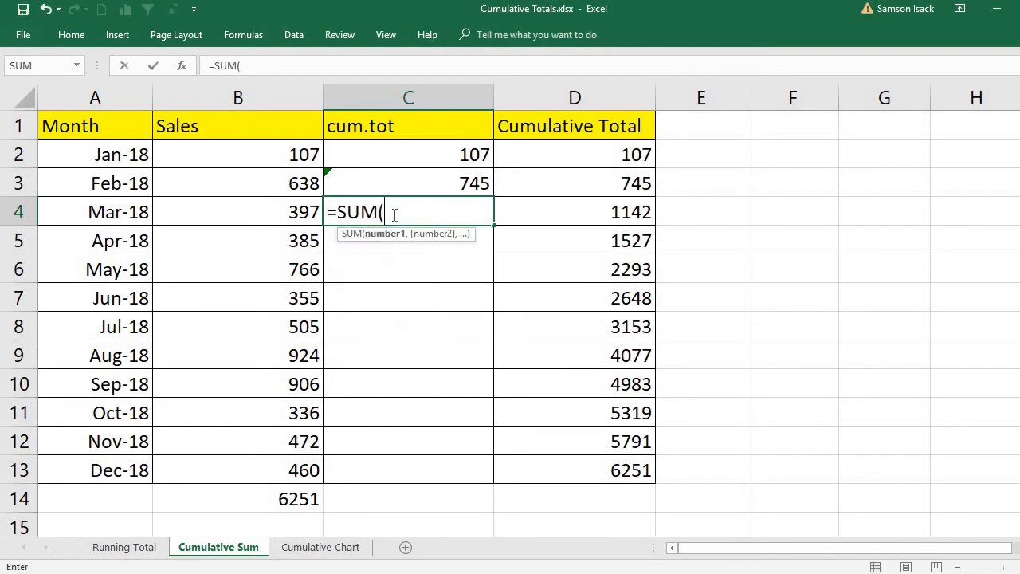
left_click_drag(284, 155, 291, 209)
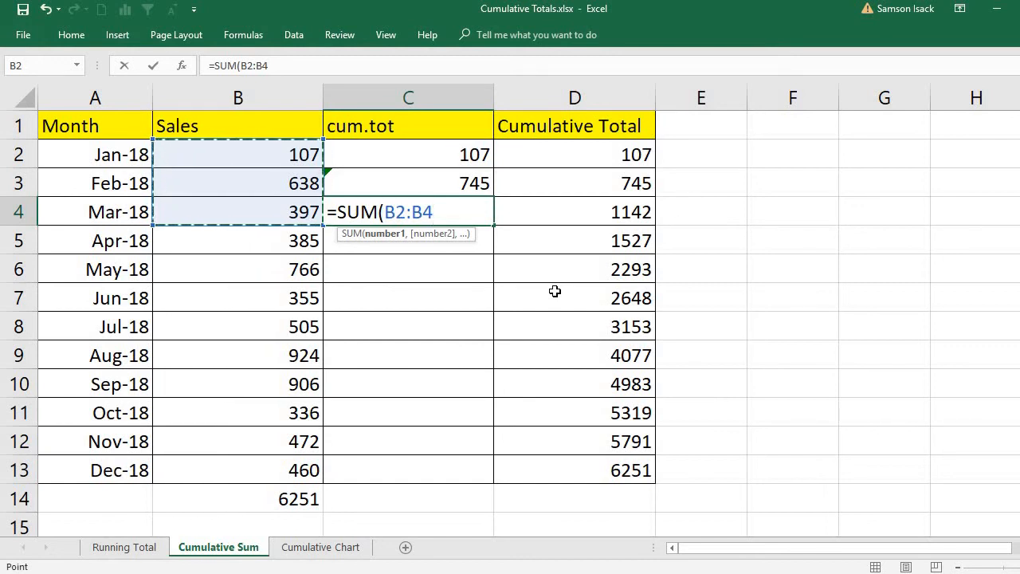
type(")")
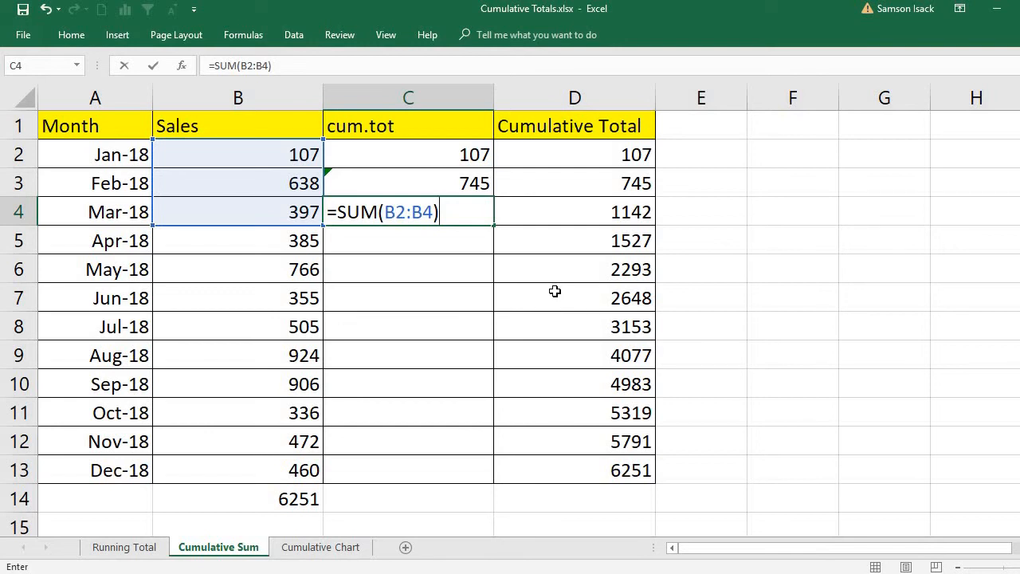
key("Return")
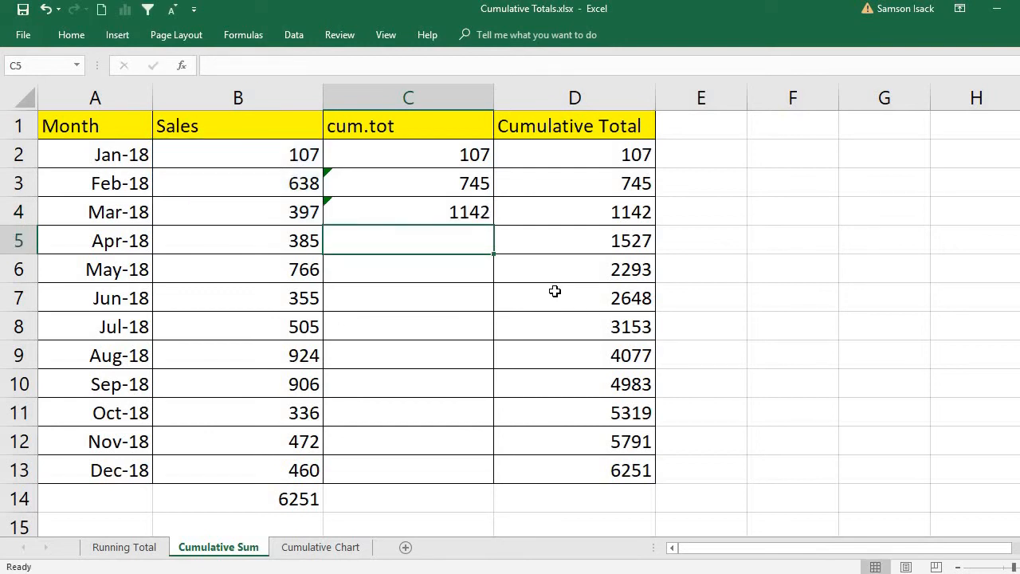
Step: Examine the starting reference of the SUM range in the formulas of C3 and C4
left_click(467, 209)
double_click(468, 187)
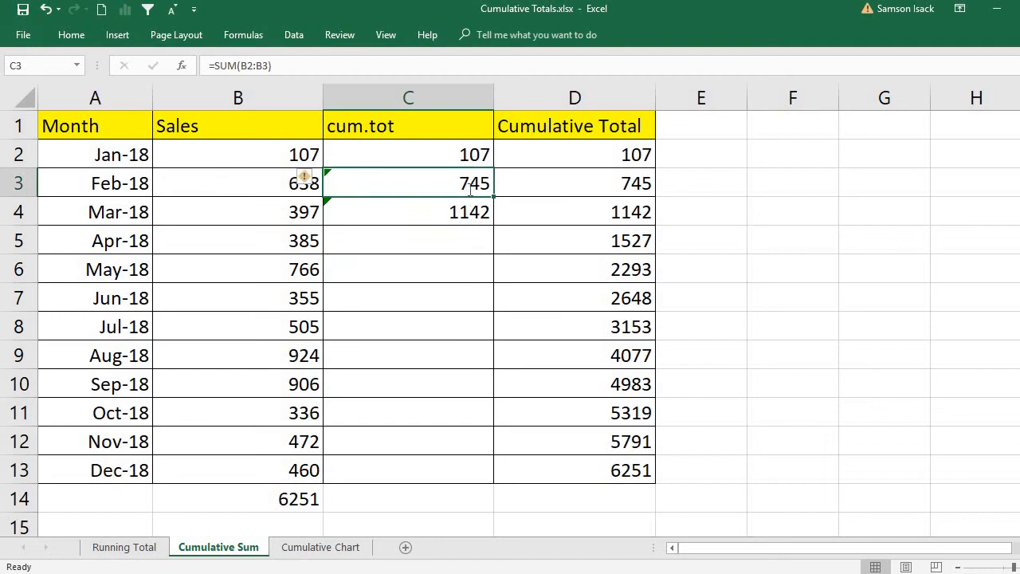
double_click(392, 184)
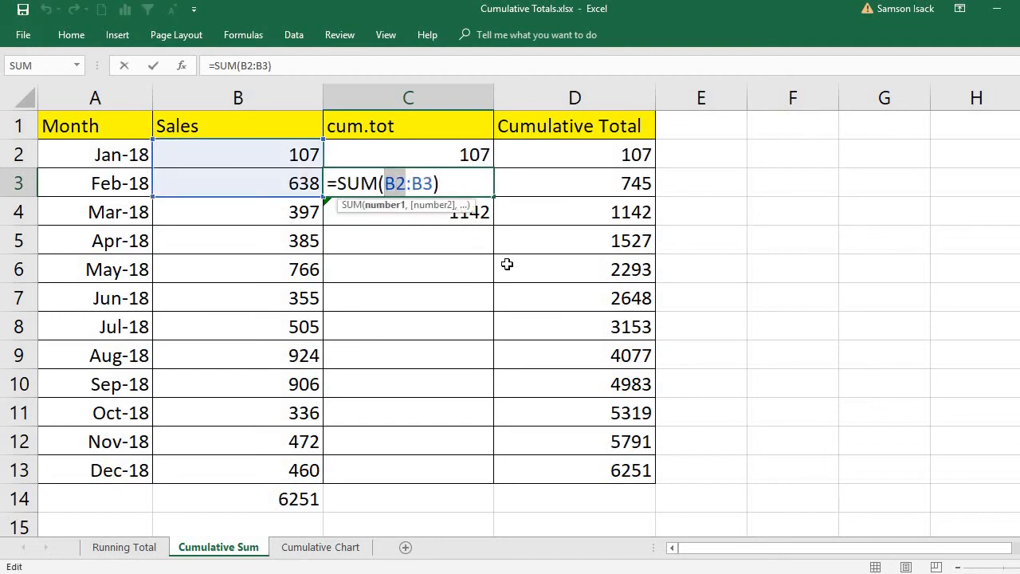
key("Return")
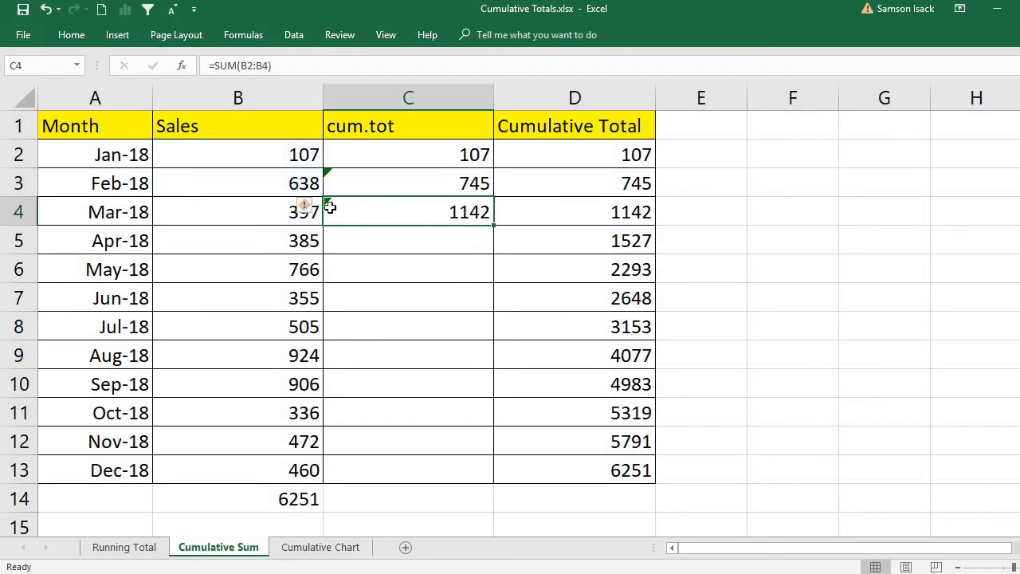
double_click(399, 211)
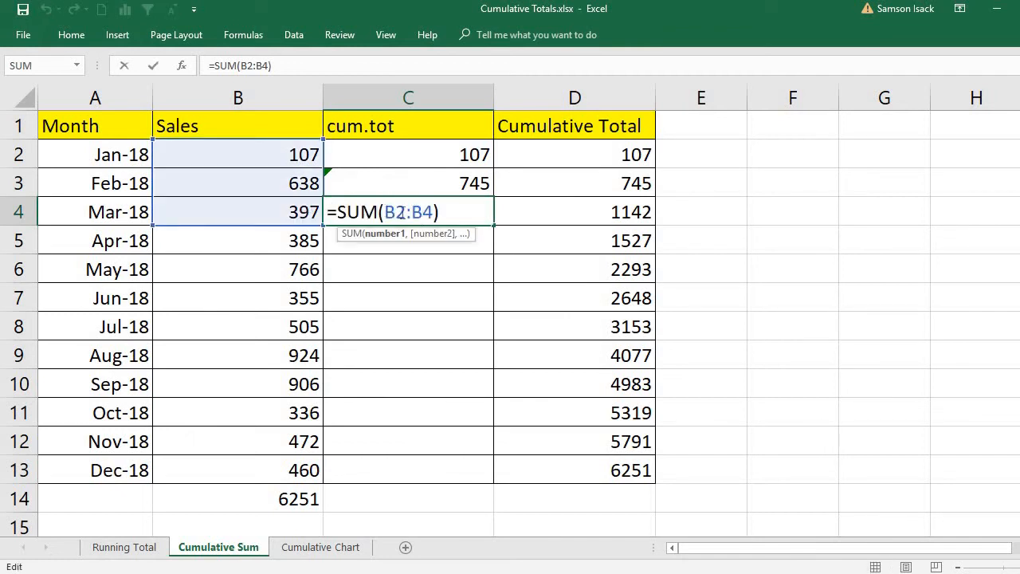
left_click_drag(405, 212, 385, 212)
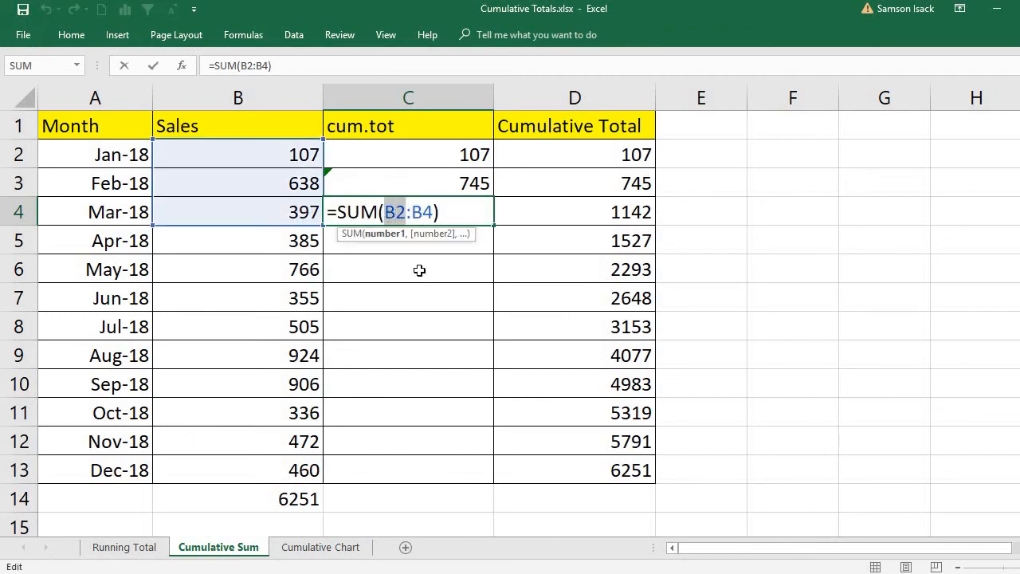
key("Return")
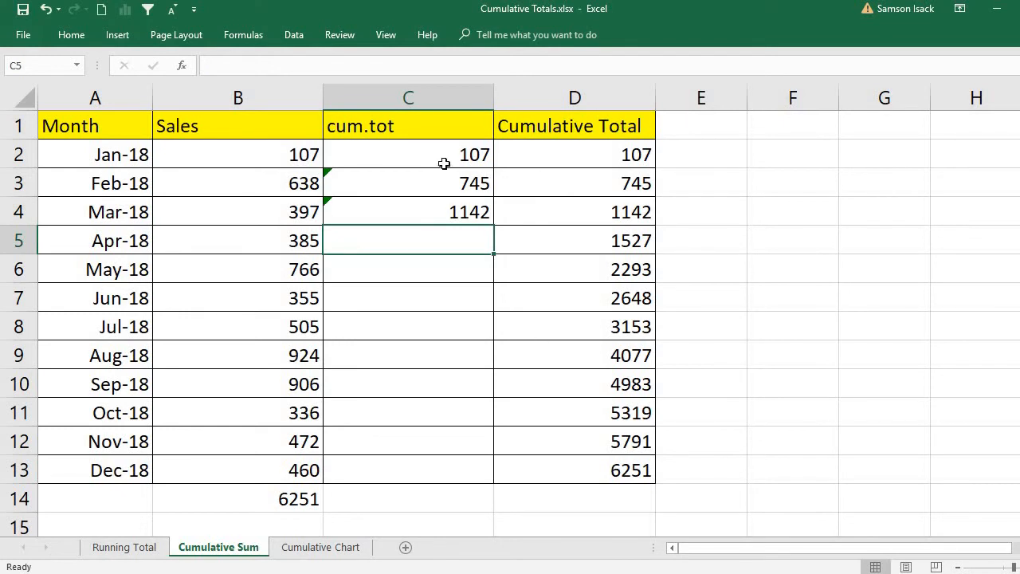
Step: Compare the ending references of the SUM ranges in C3 and C4, and contrast C4's start and end references
double_click(444, 183)
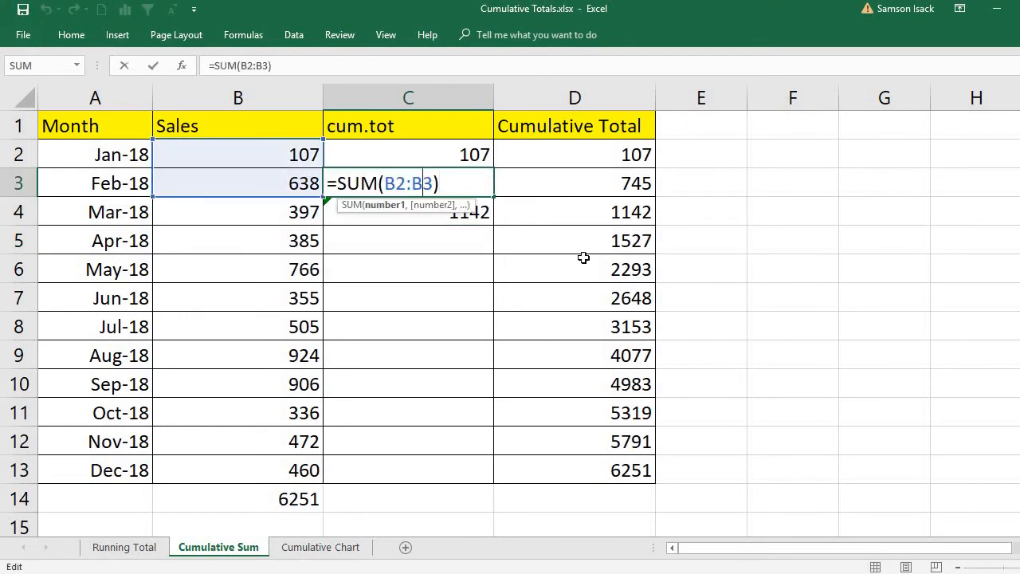
key("Return")
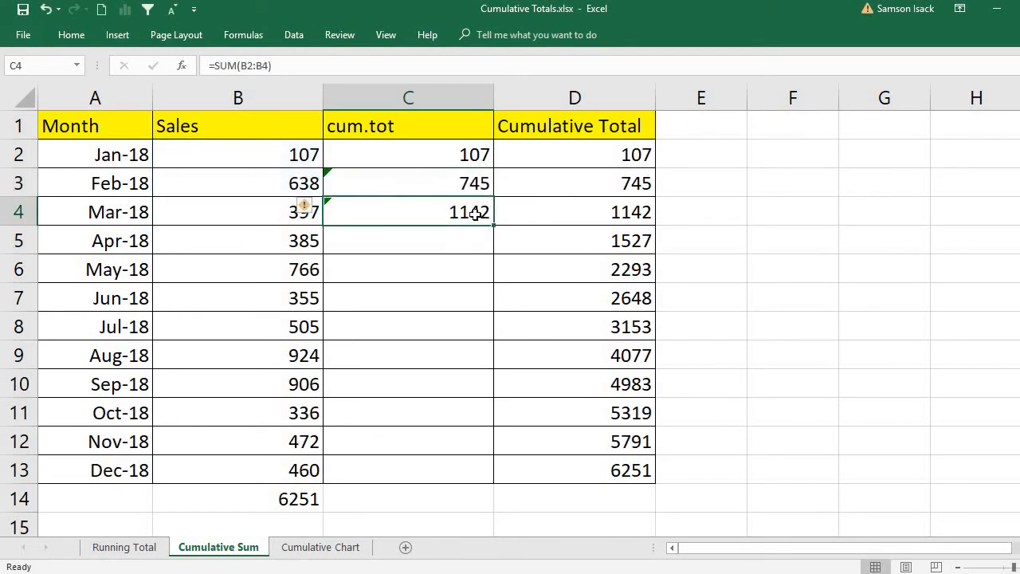
double_click(428, 212)
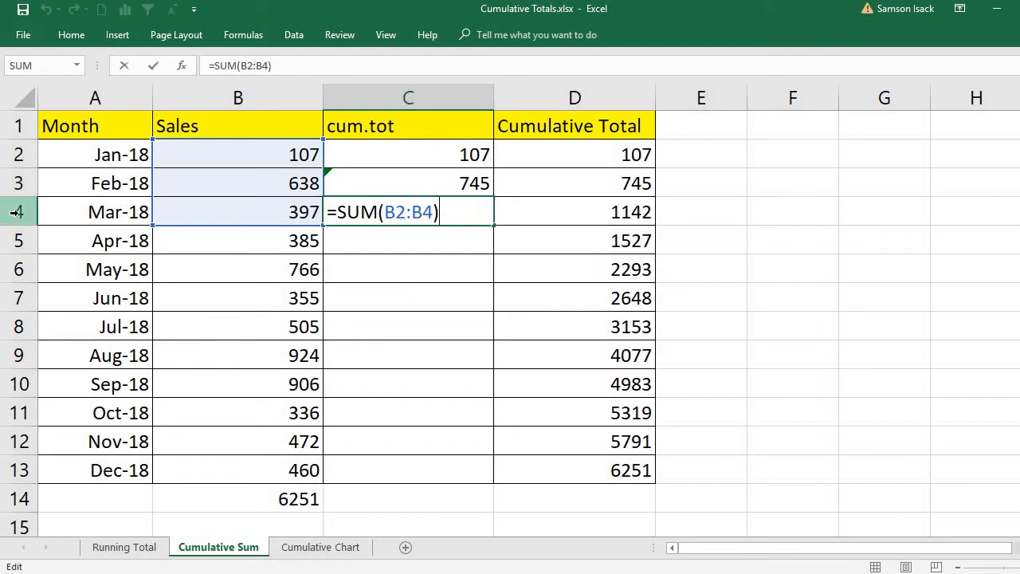
left_click_drag(434, 212, 411, 212)
left_click(429, 212)
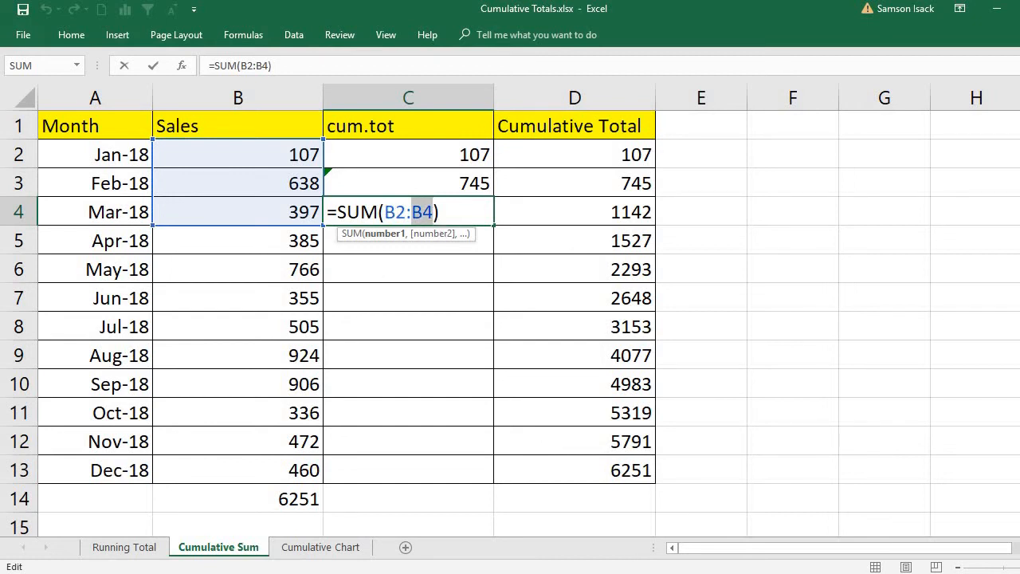
left_click_drag(406, 212, 384, 213)
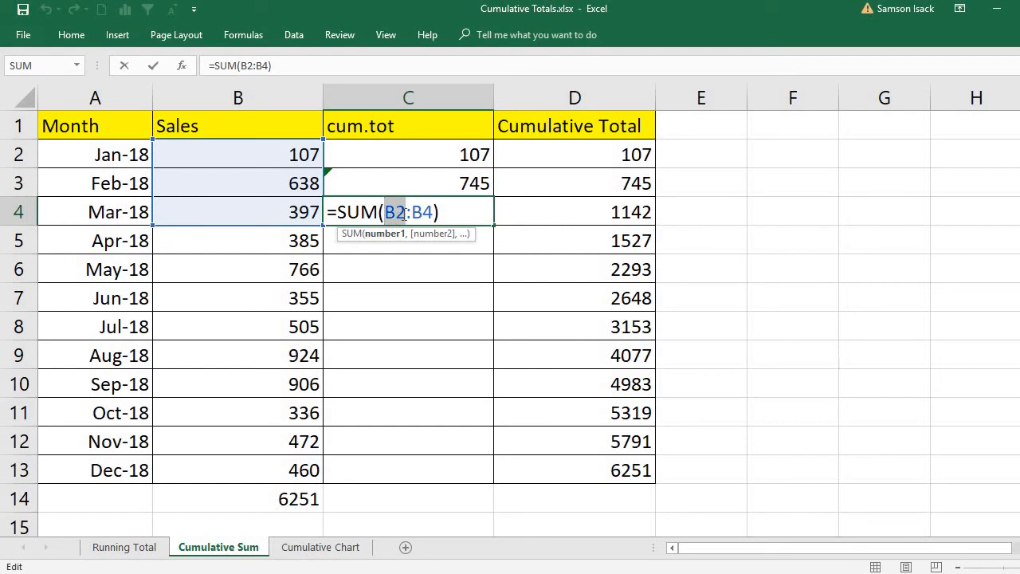
left_click_drag(409, 212, 432, 212)
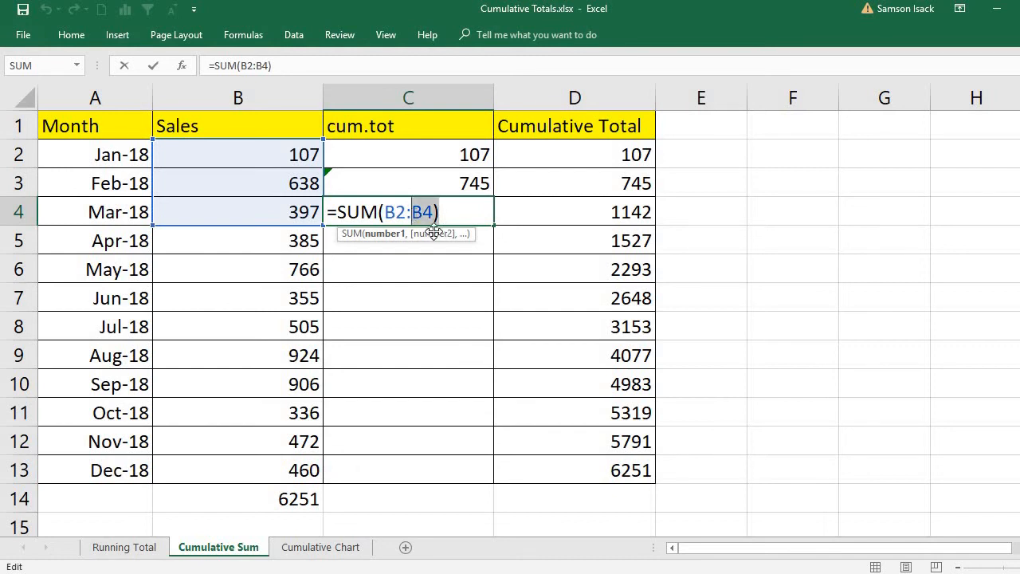
left_click_drag(407, 212, 387, 212)
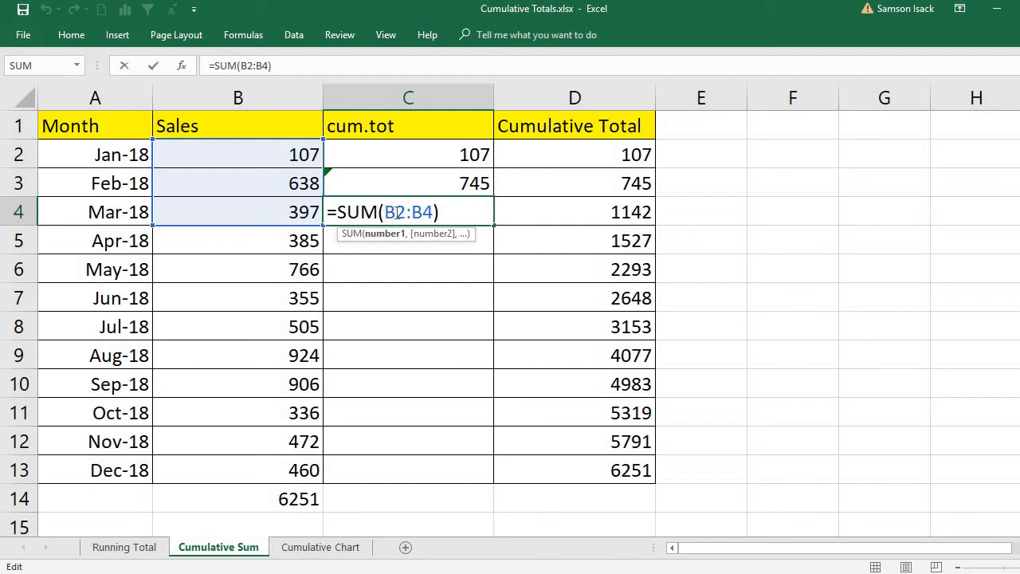
Step: Make the starting reference of C4's SUM range absolute so the formula reads =SUM($B$2:B4)
left_click(385, 212)
type("$")
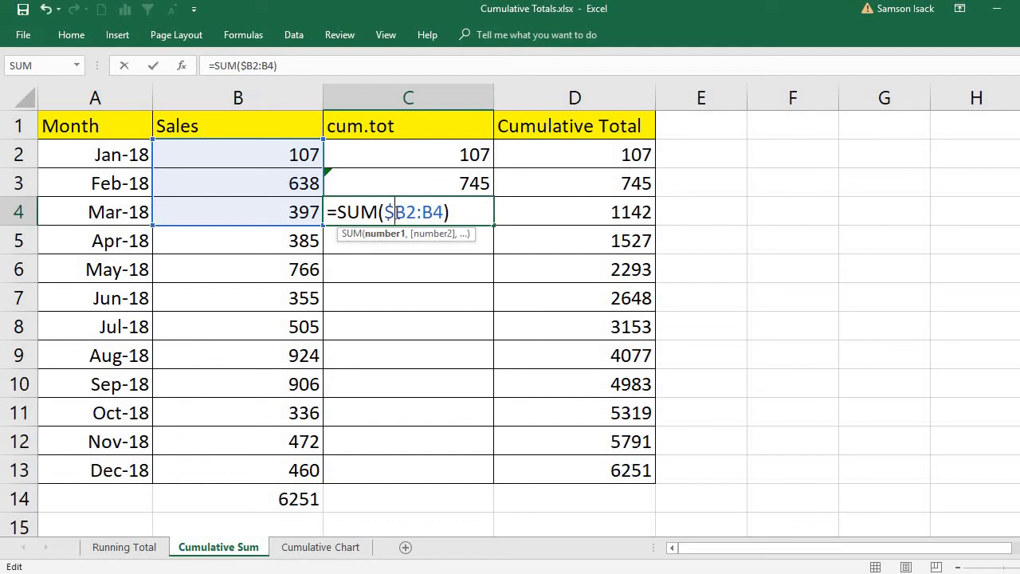
left_click(407, 212)
type("$")
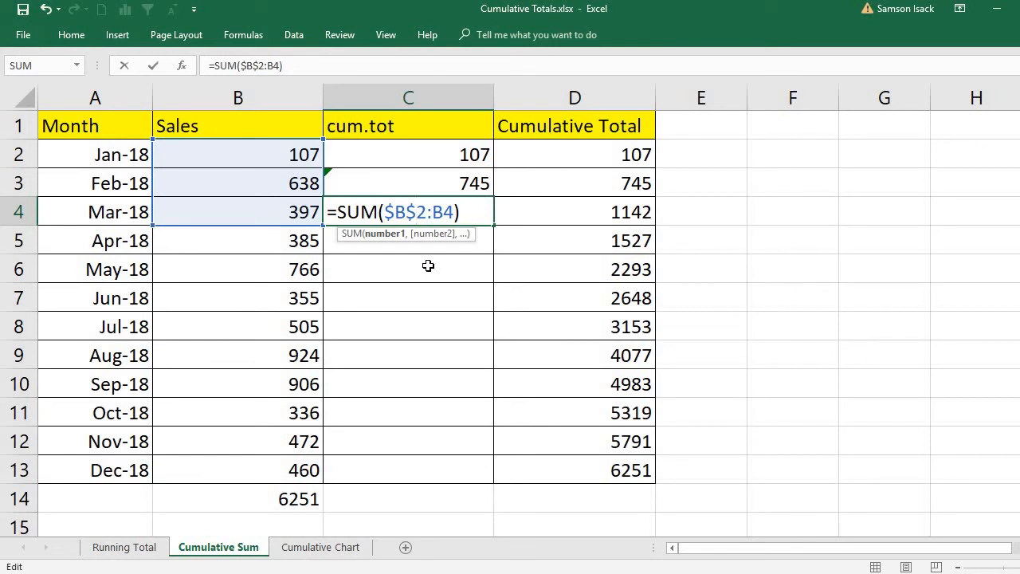
left_click(417, 212)
left_click_drag(429, 212, 395, 212)
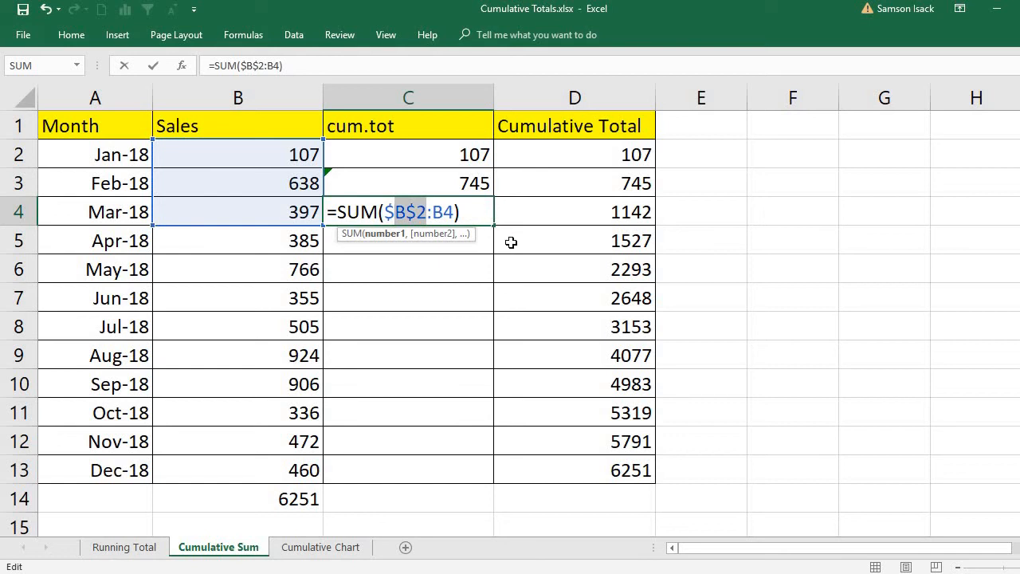
key("Return")
Step: Copy the C4 formula down to C5 and check the starting reference in the copied formula
left_click(480, 219)
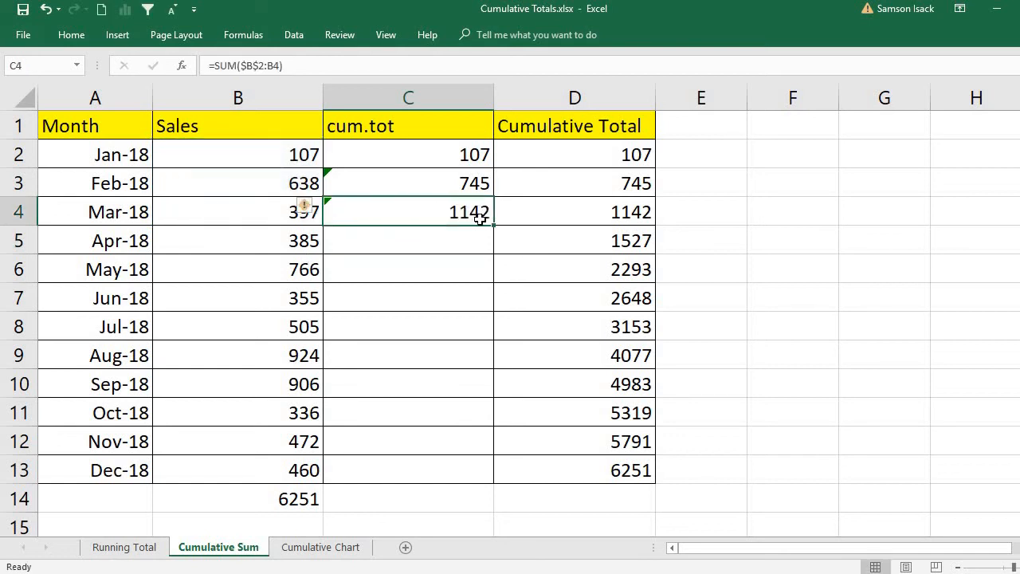
left_click_drag(494, 225, 494, 247)
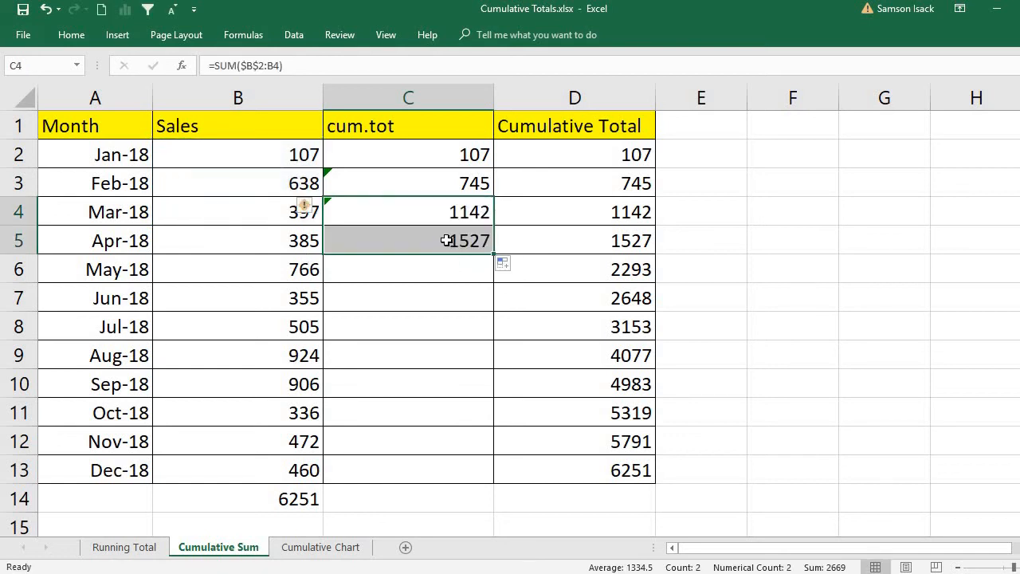
left_click(446, 240)
double_click(424, 241)
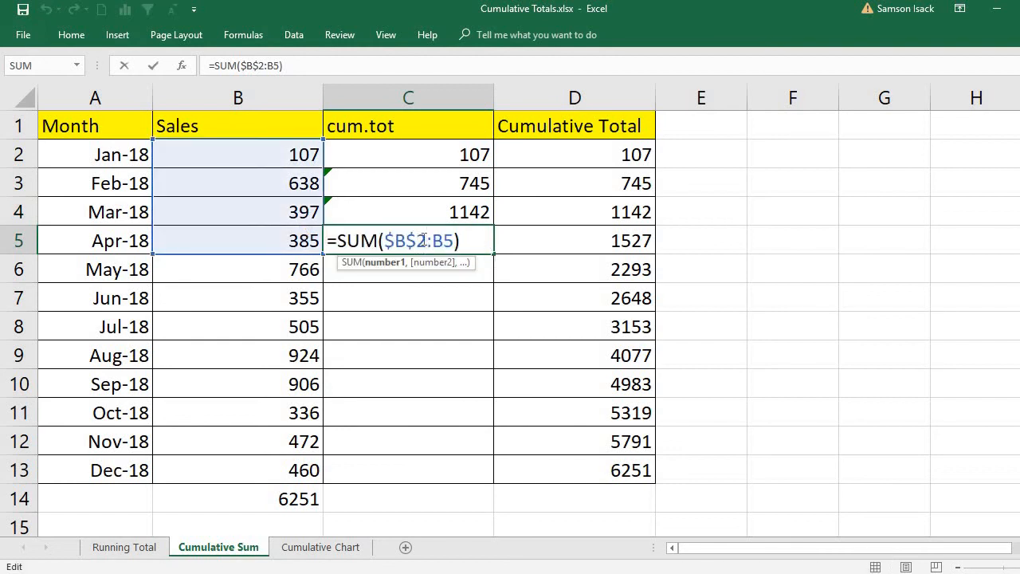
left_click_drag(427, 241, 390, 244)
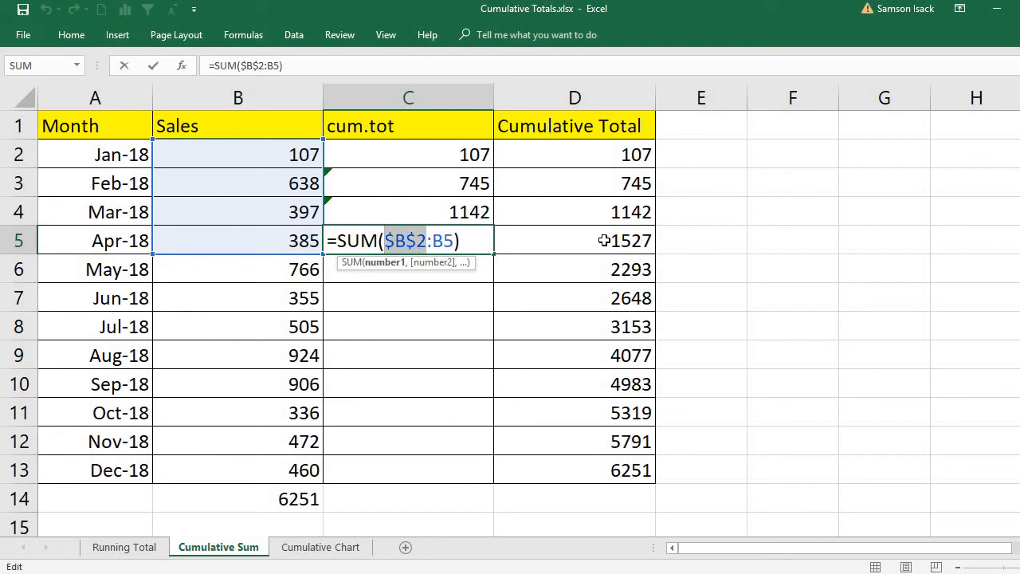
key("Escape")
key("Return")
Step: Compare the ending references of the SUM ranges in the formulas of C4 and C5
left_click(483, 210)
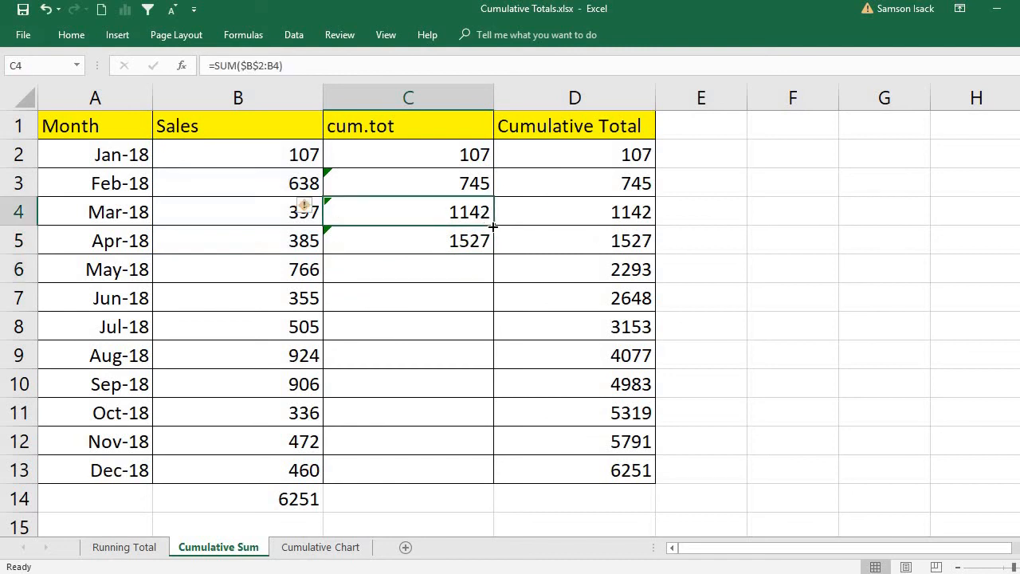
double_click(453, 212)
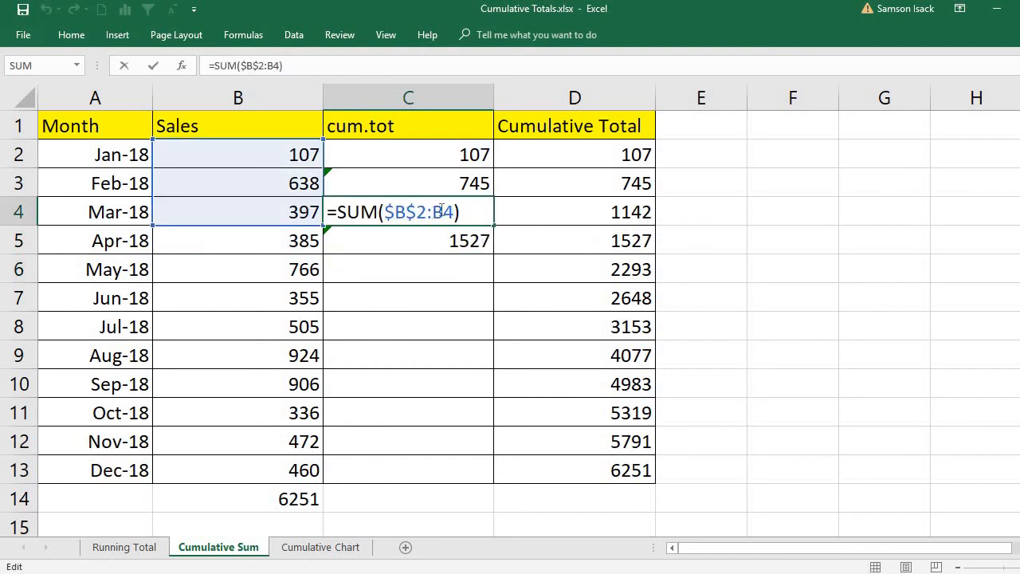
double_click(440, 220)
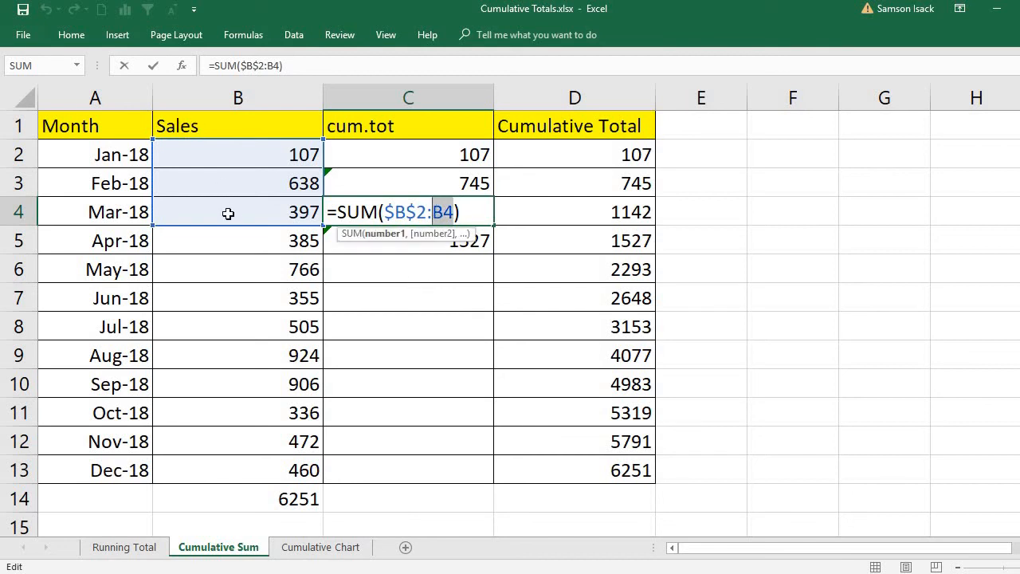
key("Return")
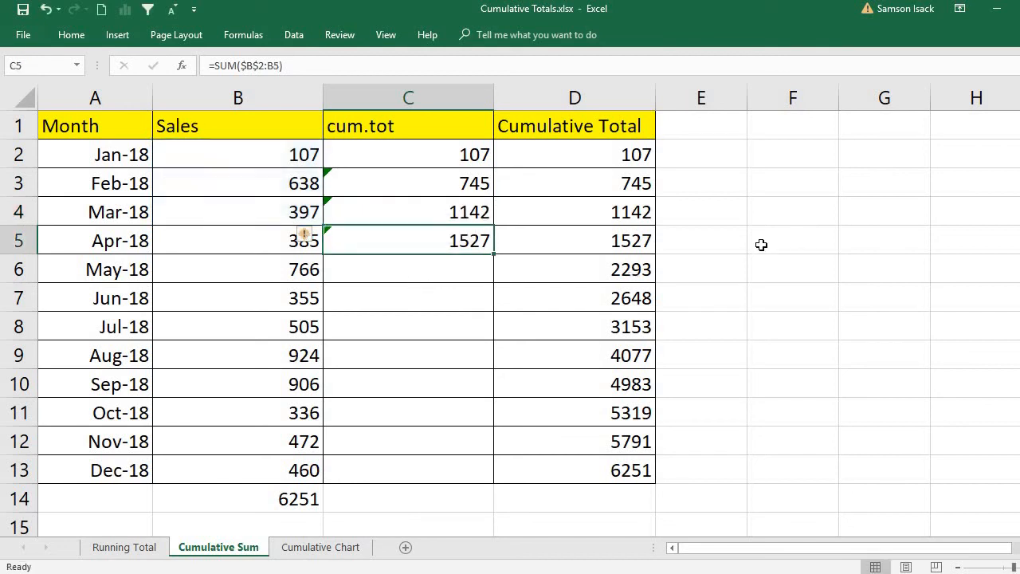
double_click(443, 241)
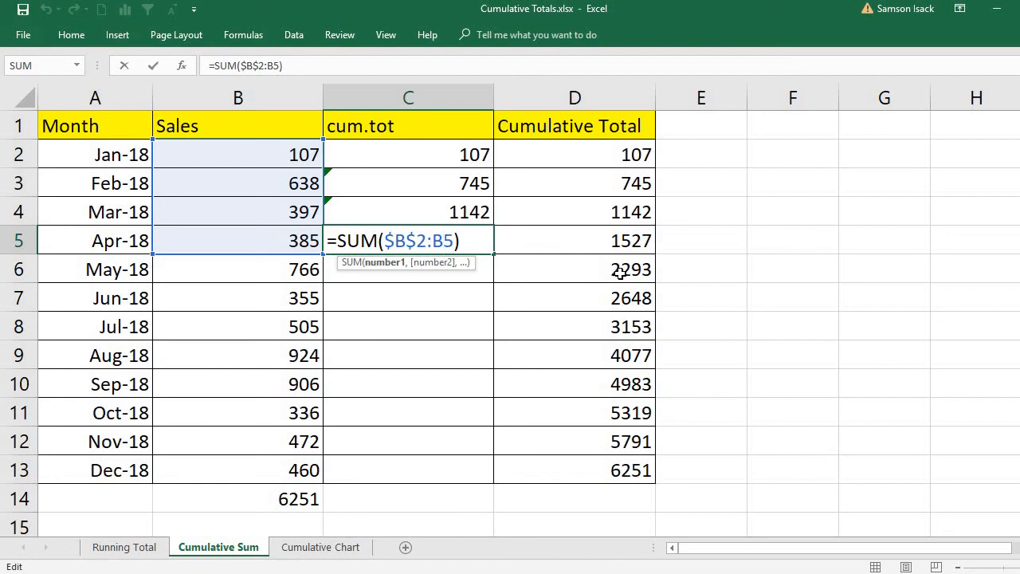
key("Return")
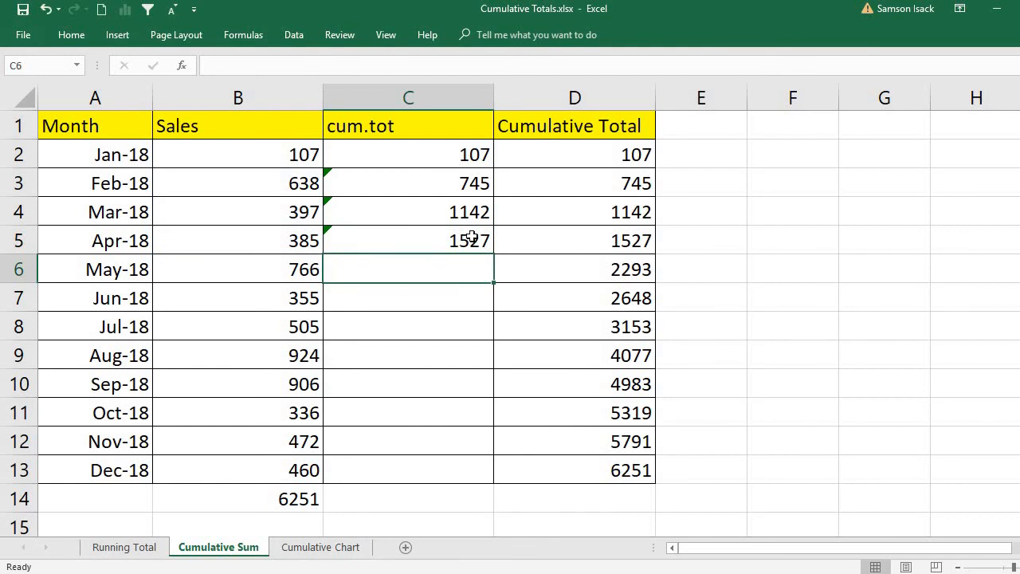
Step: Fill the C5 formula down through C13 and inspect the SUM range in December's formula
left_click(482, 245)
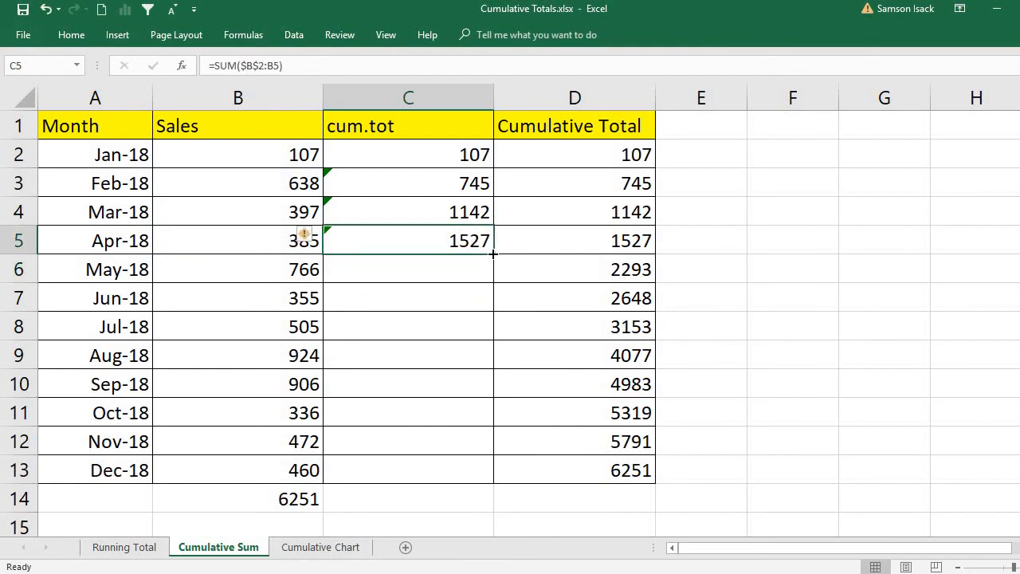
left_click_drag(493, 254, 495, 484)
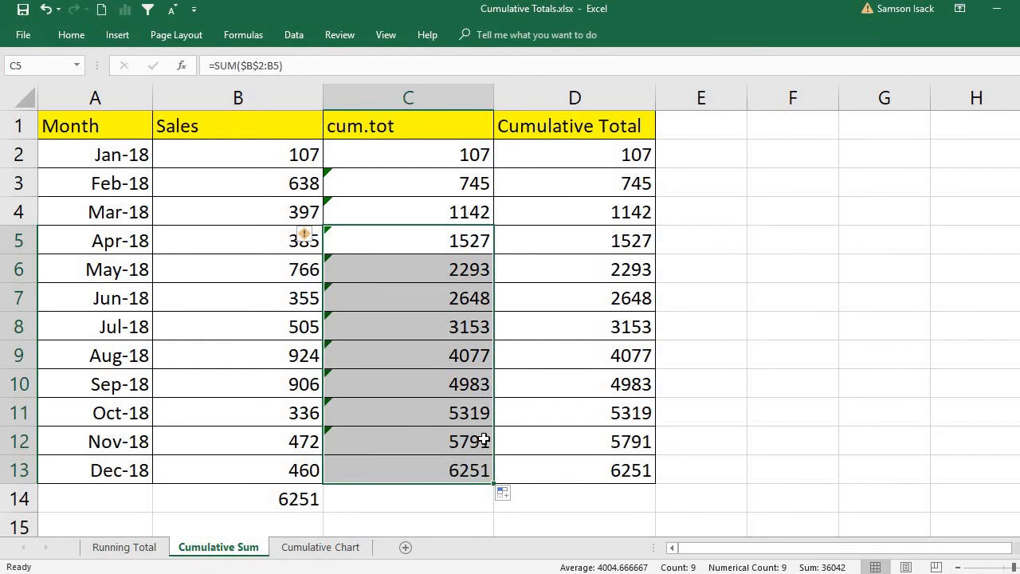
left_click(473, 471)
double_click(472, 471)
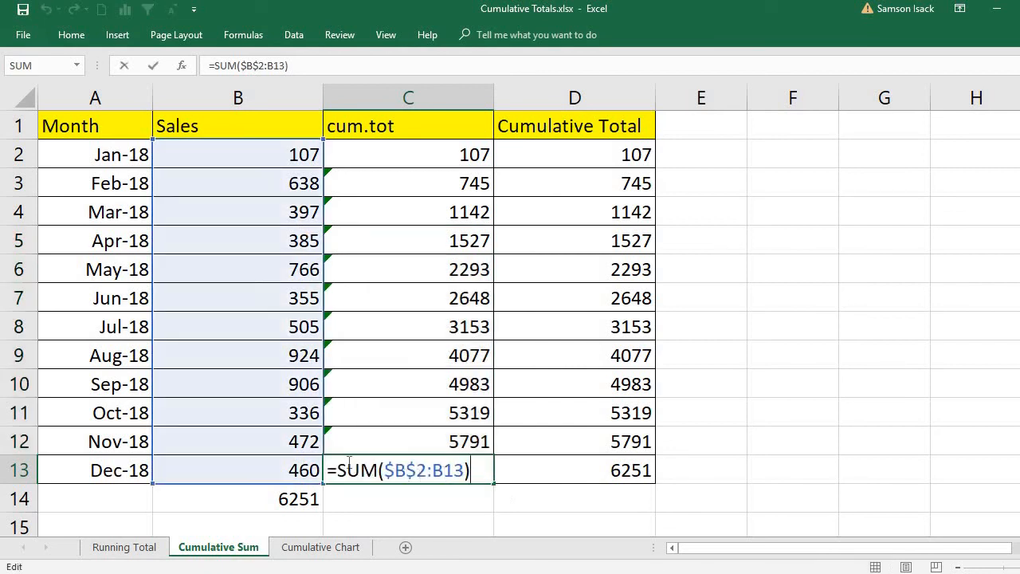
Step: Examine the starting reference of the SUM range in June's formula in C7, and review the December total in C13
double_click(458, 298)
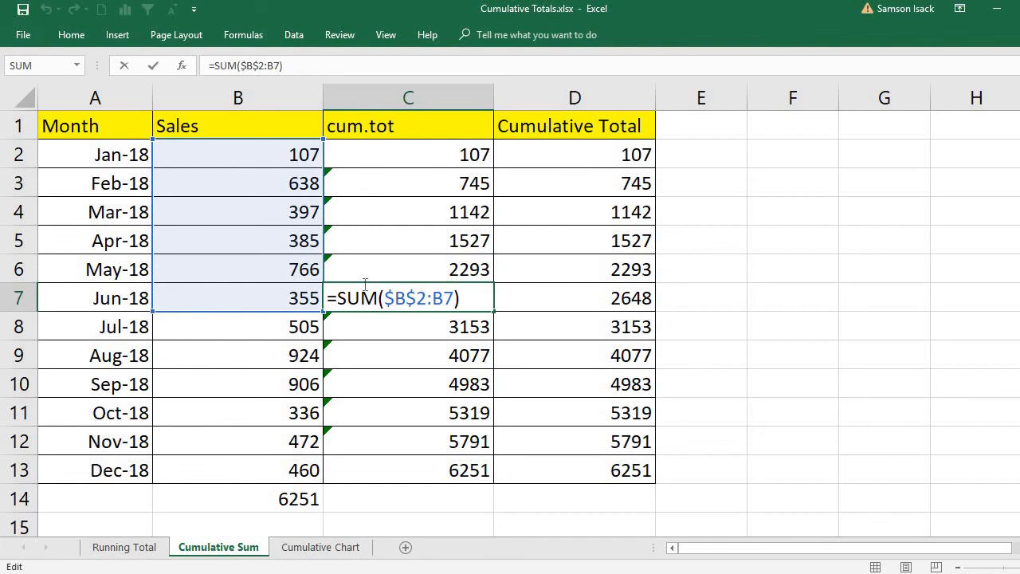
left_click_drag(429, 298, 384, 298)
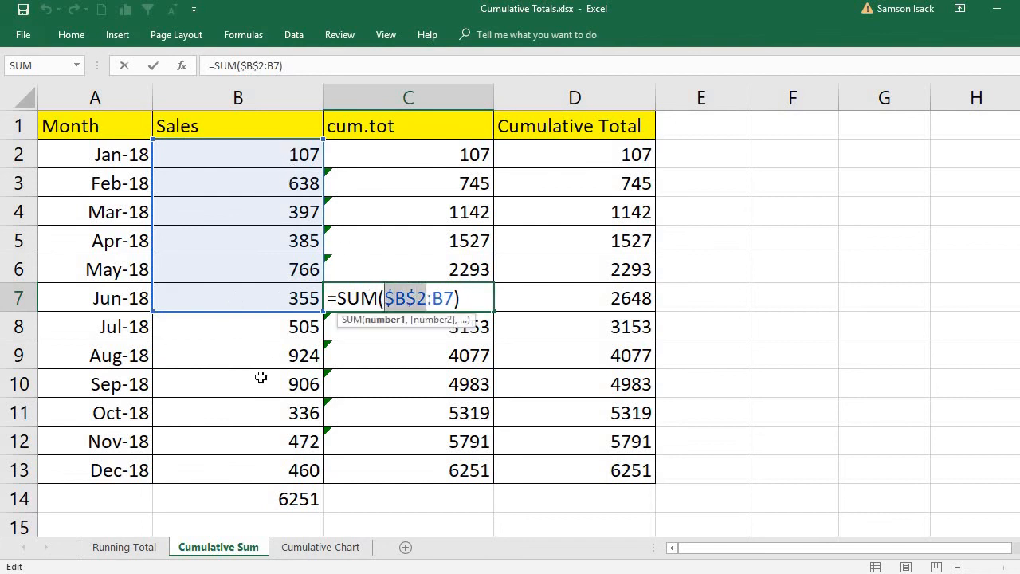
key("Return")
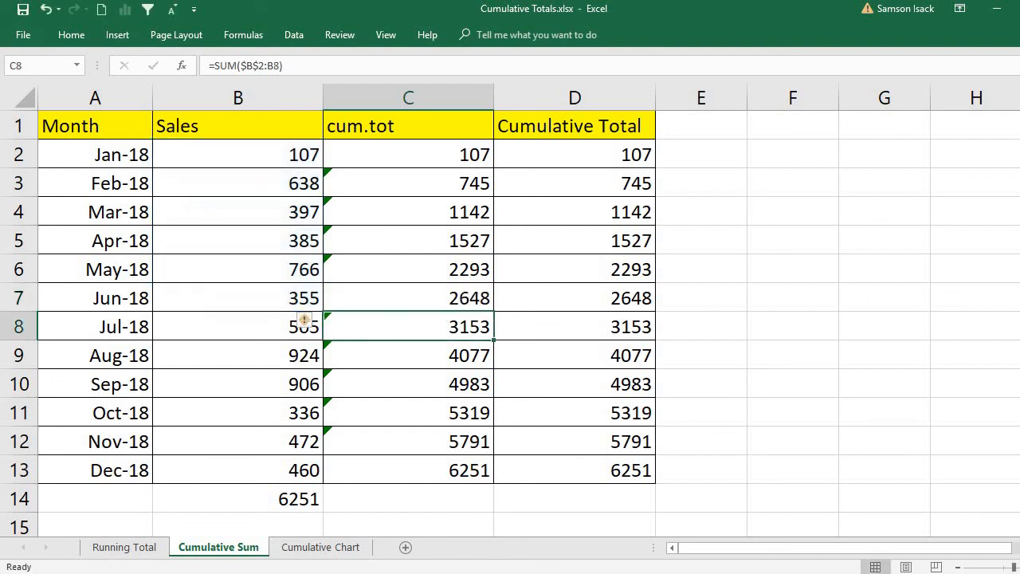
left_click(482, 475)
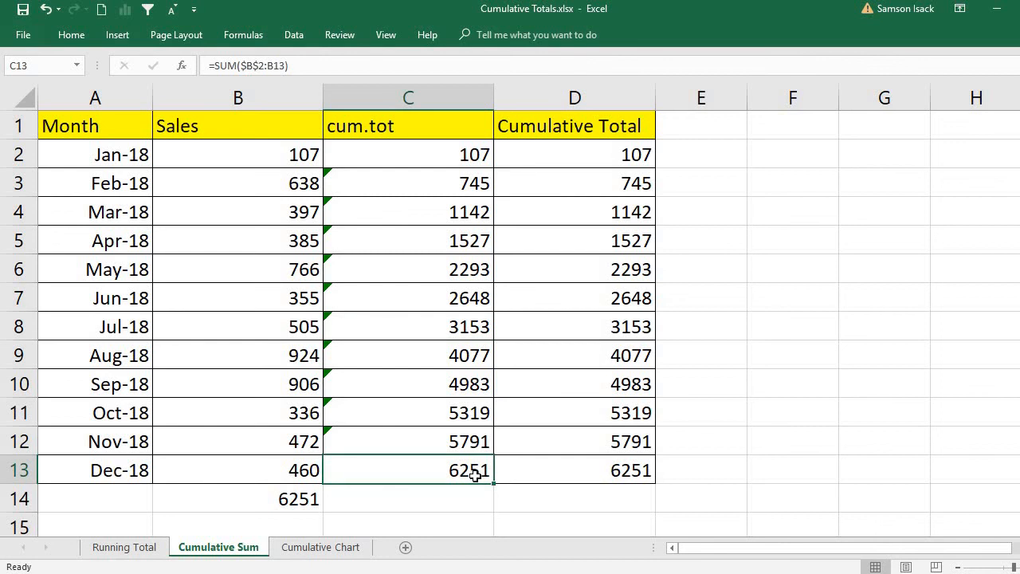
Step: Ignore the formula error flags on cells C3 and C4
left_click(333, 175)
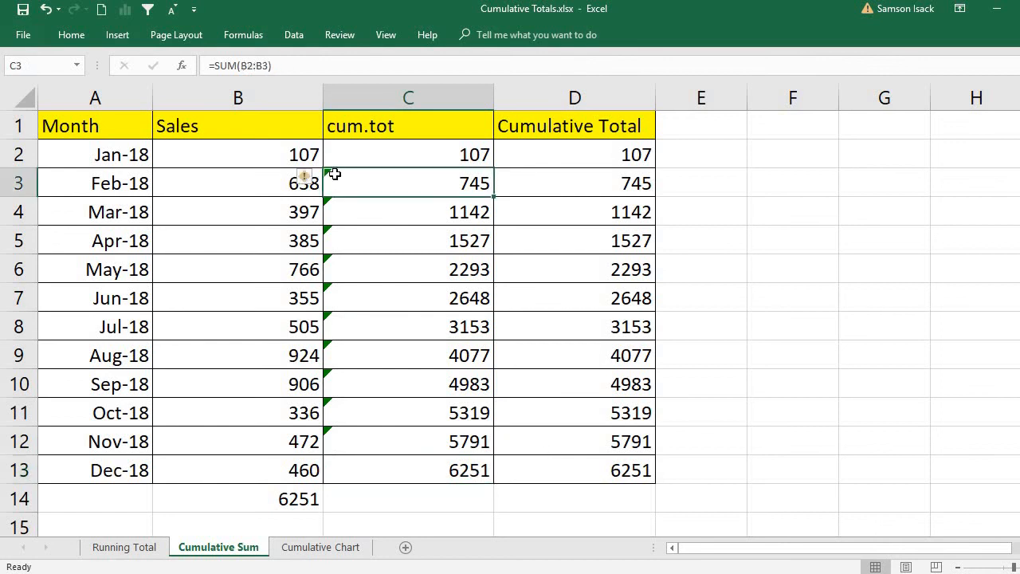
left_click(309, 179)
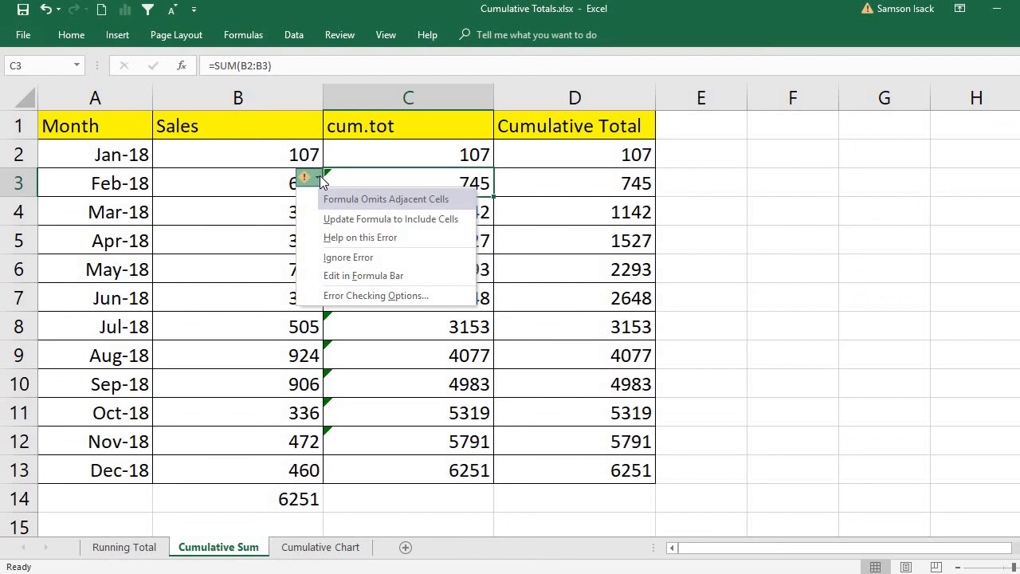
left_click(366, 257)
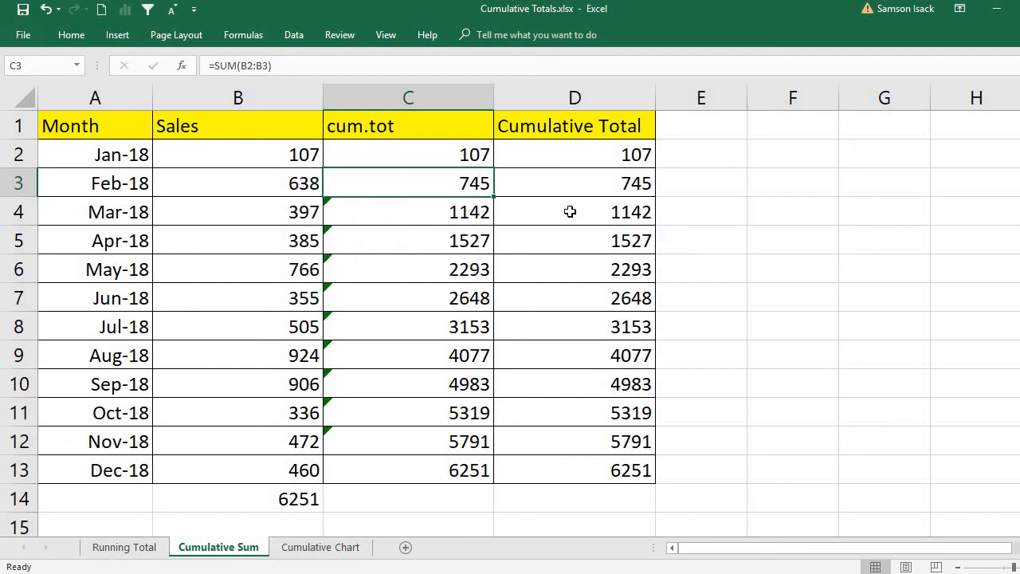
left_click(472, 212)
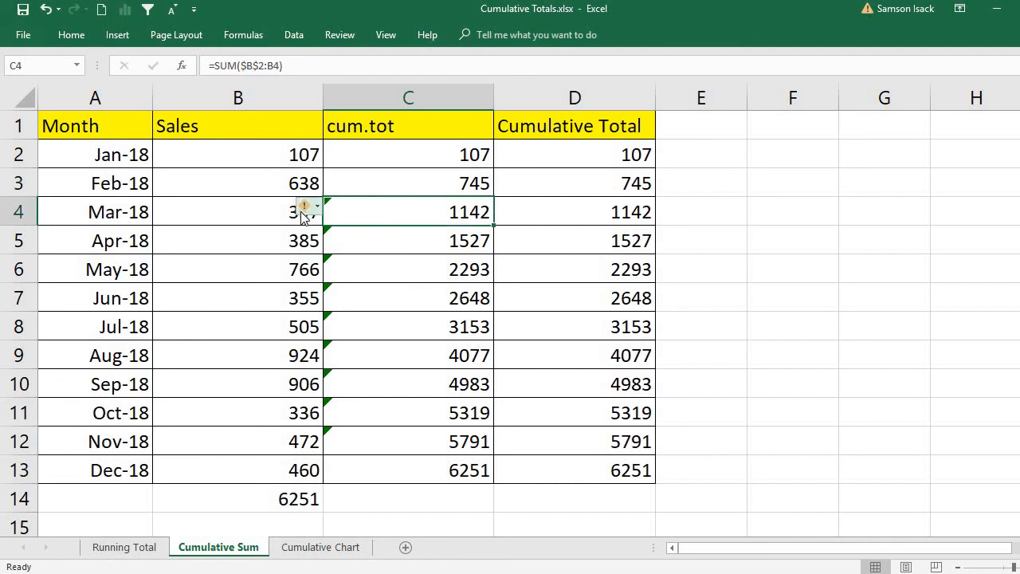
left_click(306, 206)
left_click(351, 287)
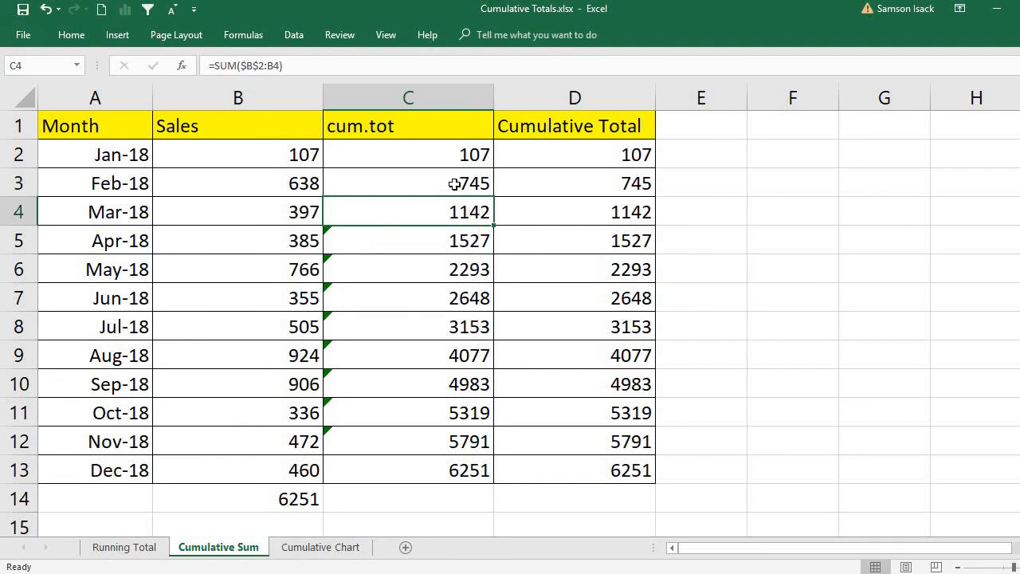